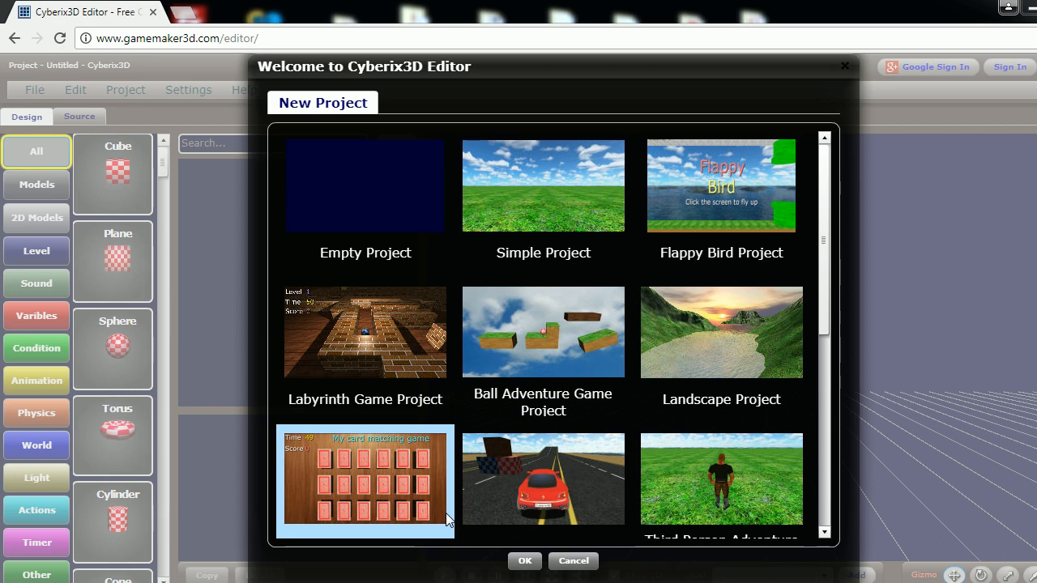
Step: Create a new project from the Third Person Adventure template and dismiss the help tip covering the block flow
double_click(715, 478)
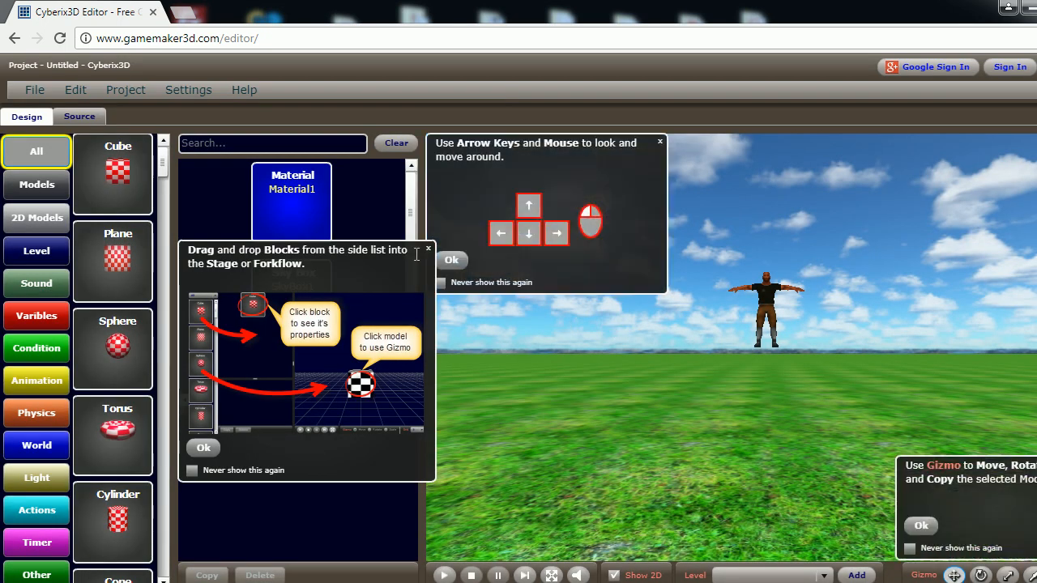
left_click(428, 249)
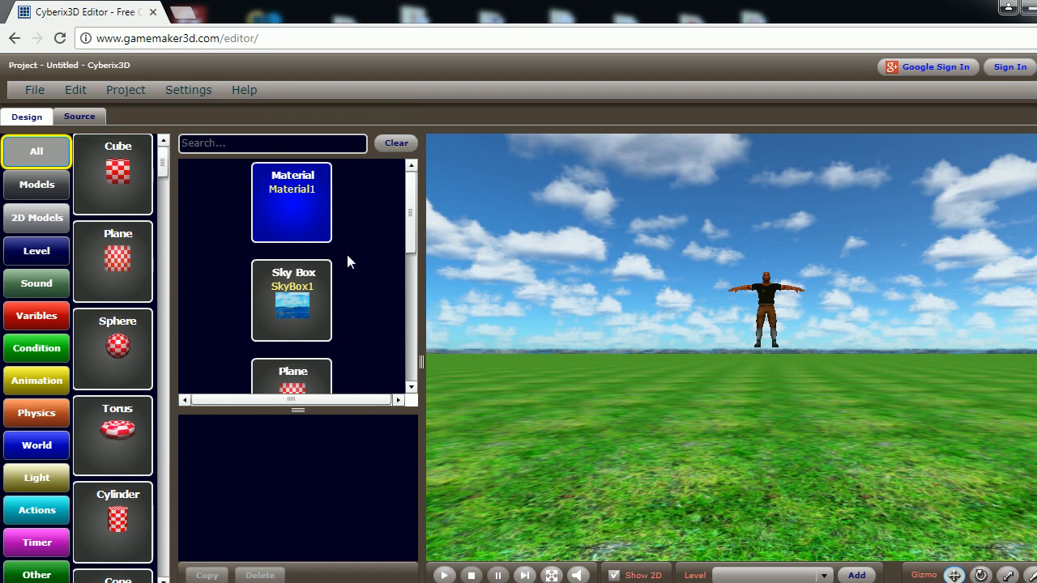
Step: Find the ground Plane block in the project's block flow and examine its size and position properties
scroll(358, 269, "down", 4)
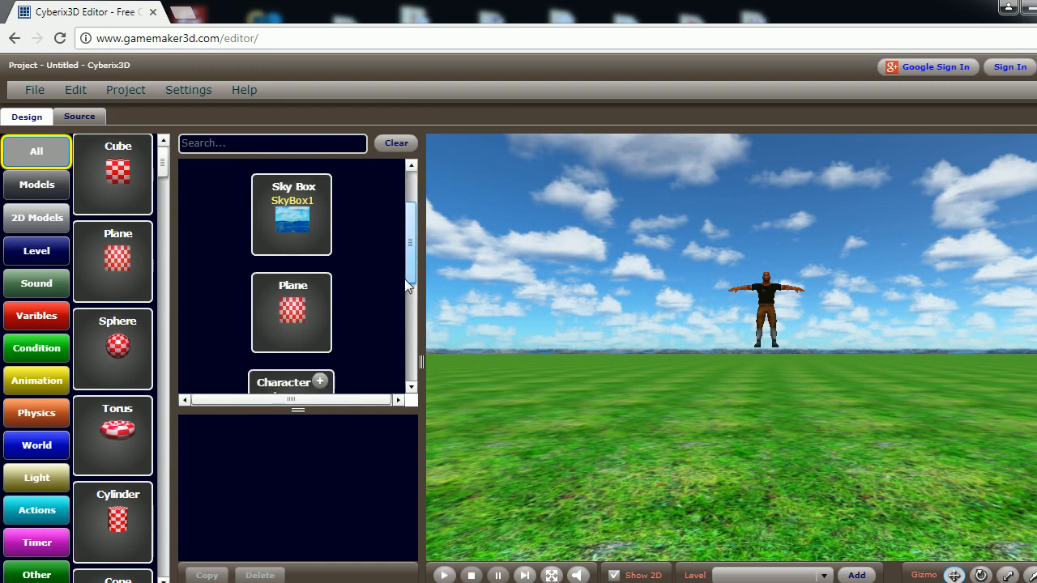
left_click(291, 241)
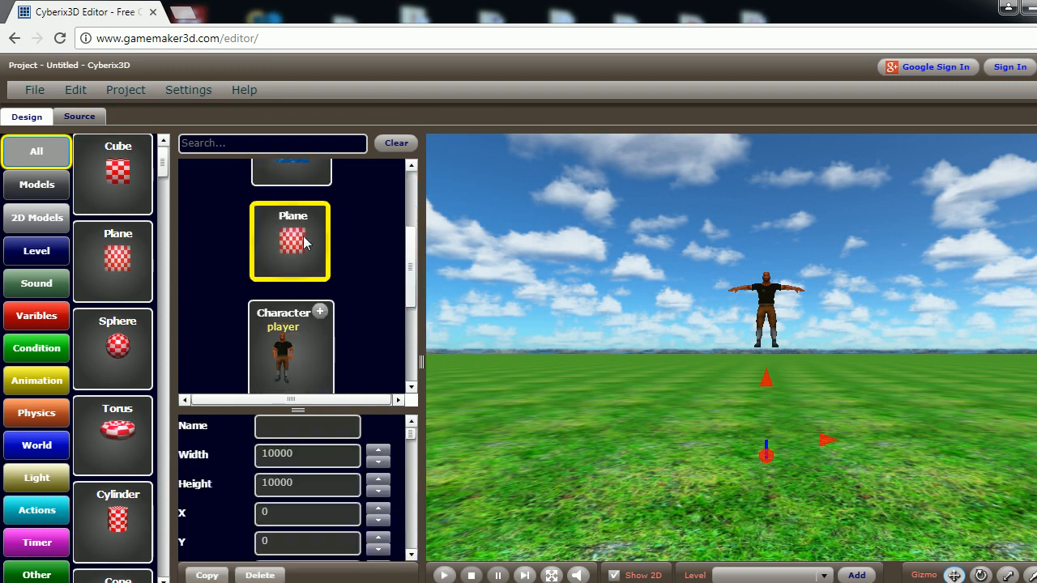
scroll(332, 494, "down", 1)
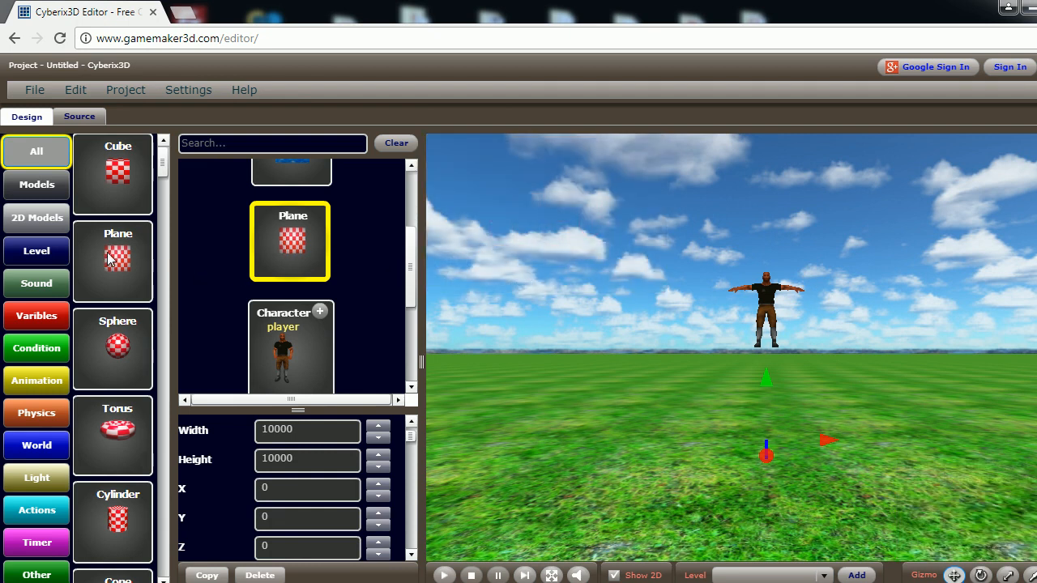
Step: Add a second Plane block directly below the ground Plane block in the flow and name it tableau1
left_click_drag(110, 257, 208, 302)
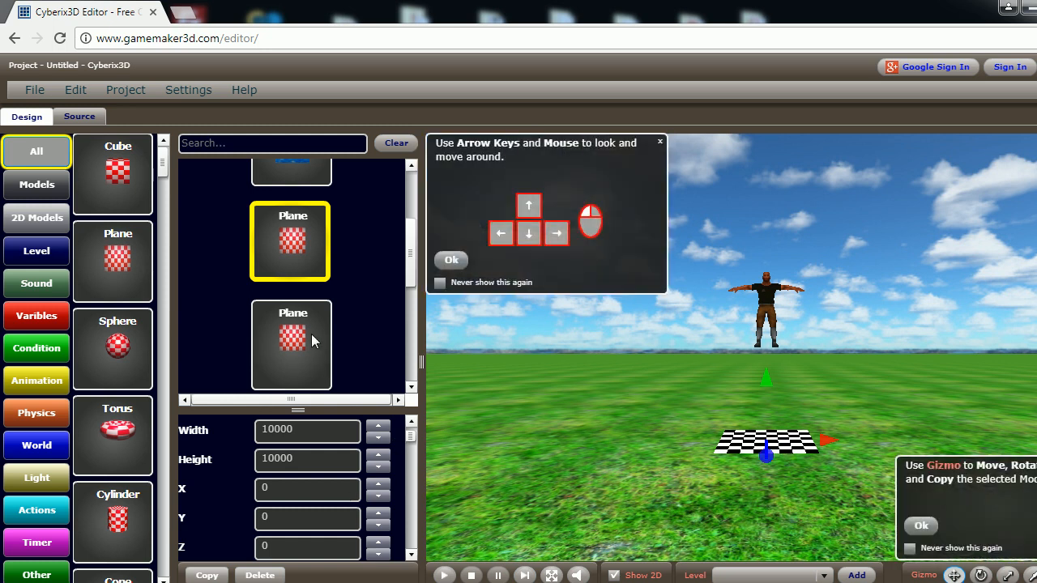
left_click(312, 335)
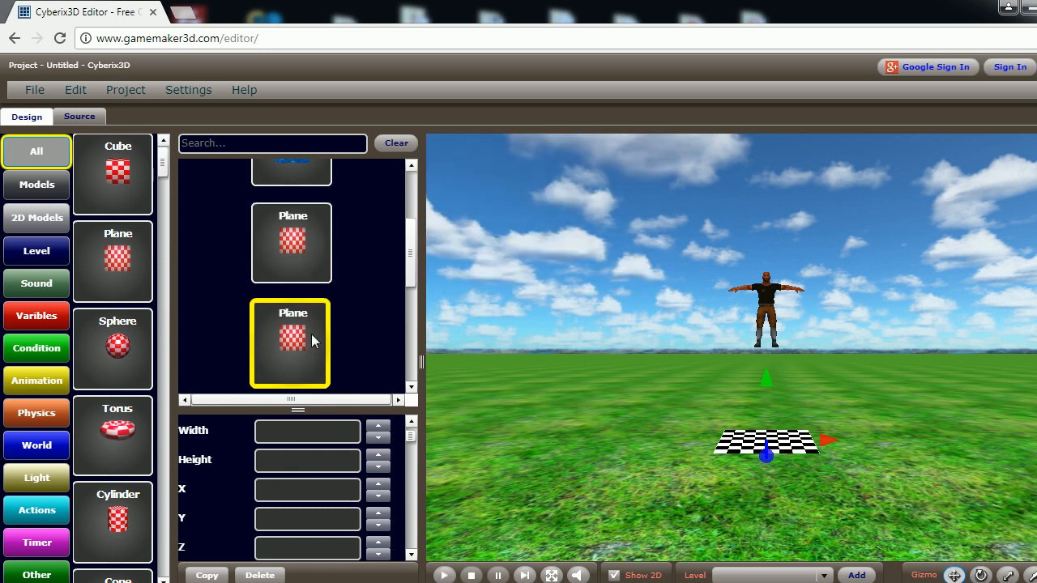
left_click(301, 248)
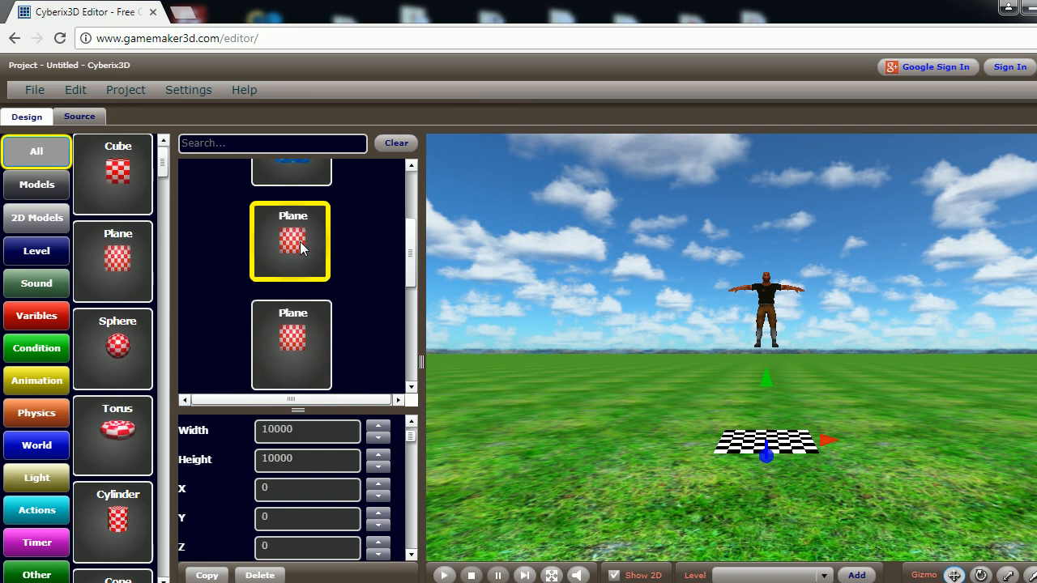
left_click(306, 344)
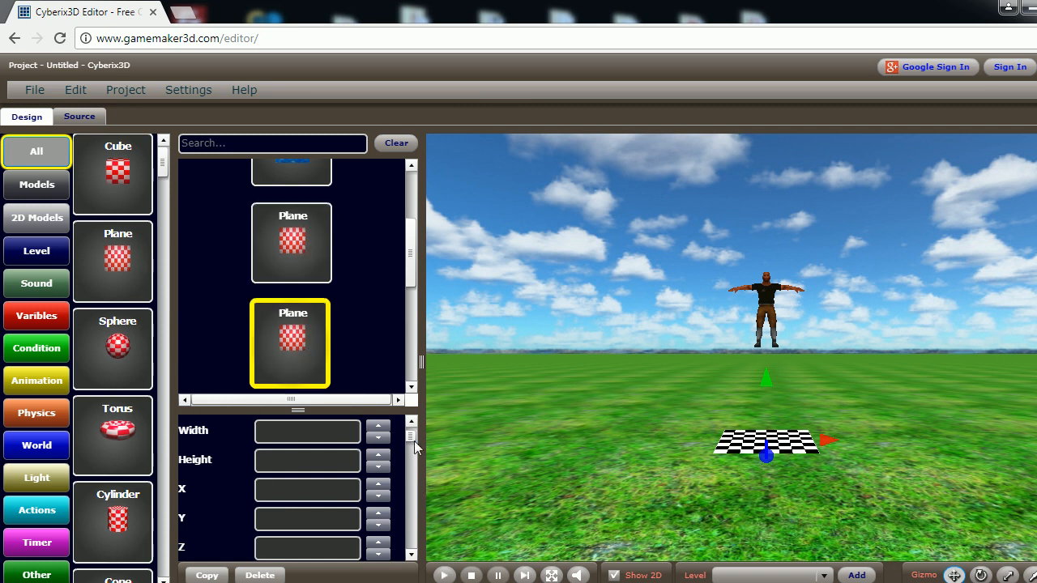
scroll(411, 437, "up", 1)
left_click(298, 427)
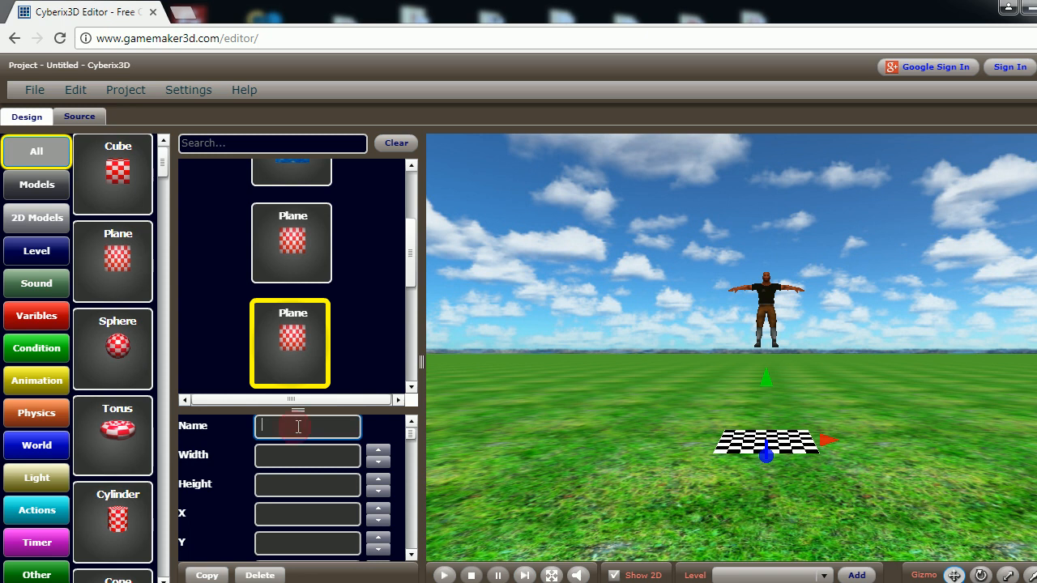
type("tableau1")
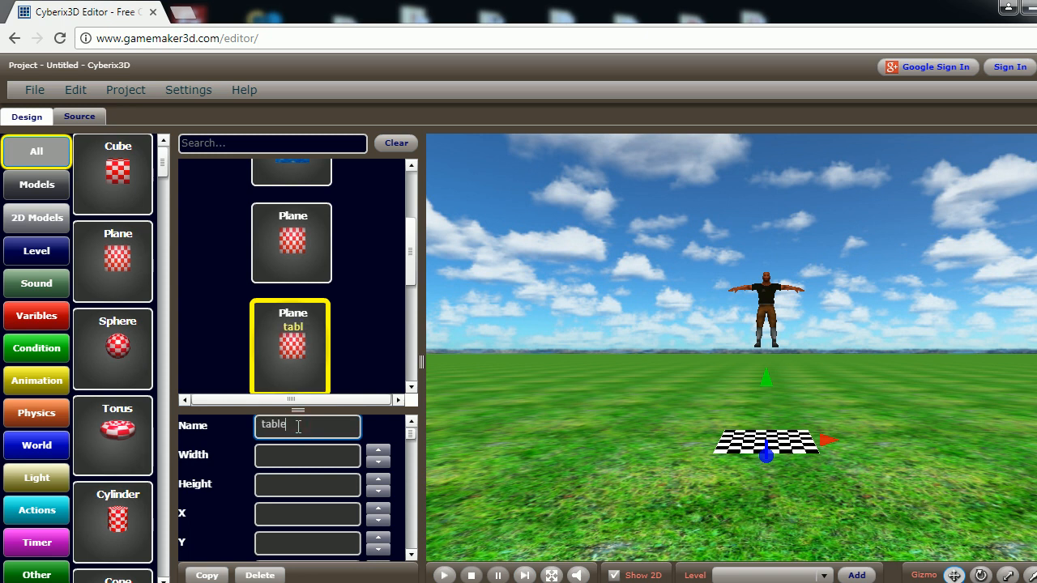
Step: Set the tableau1 plane's width and height to 100 and its Y position to 50
left_click(327, 457)
type("100")
left_click(316, 487)
type("100")
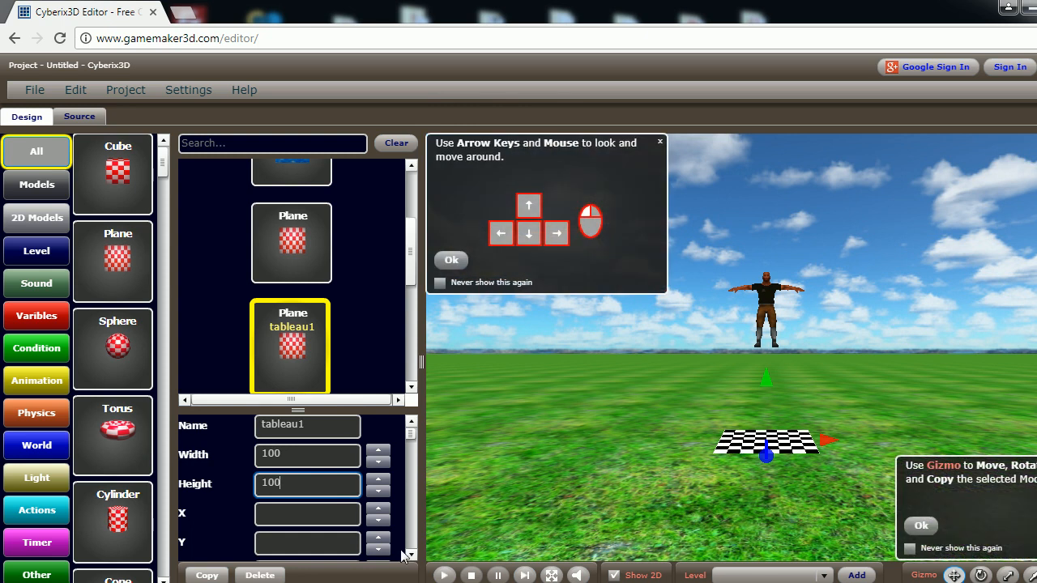
left_click(334, 542)
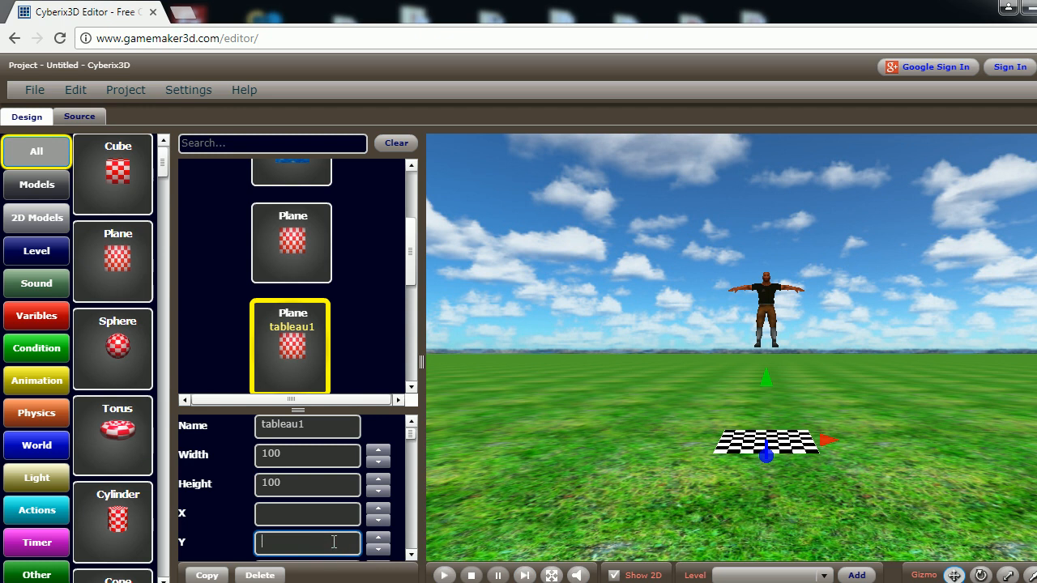
type("50")
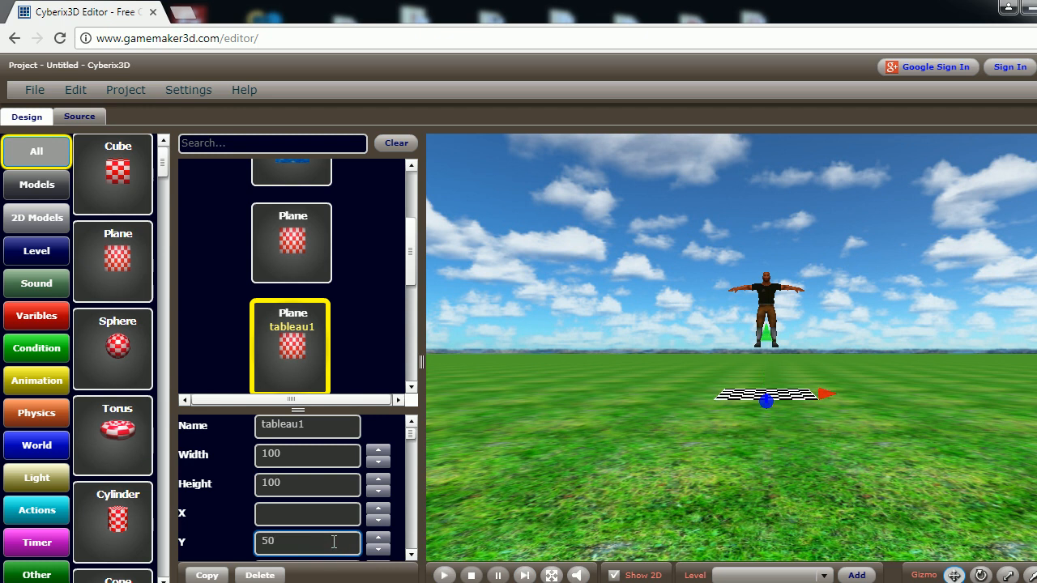
Step: Try to upload a picture for a new texture on the tableau1 plane
left_click(411, 556)
left_click(412, 555)
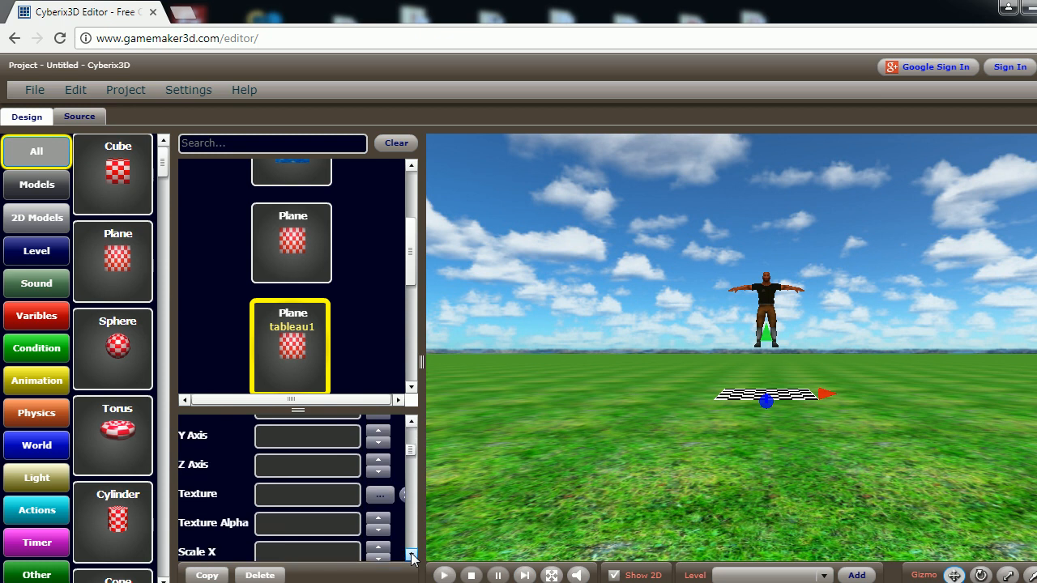
left_click(381, 487)
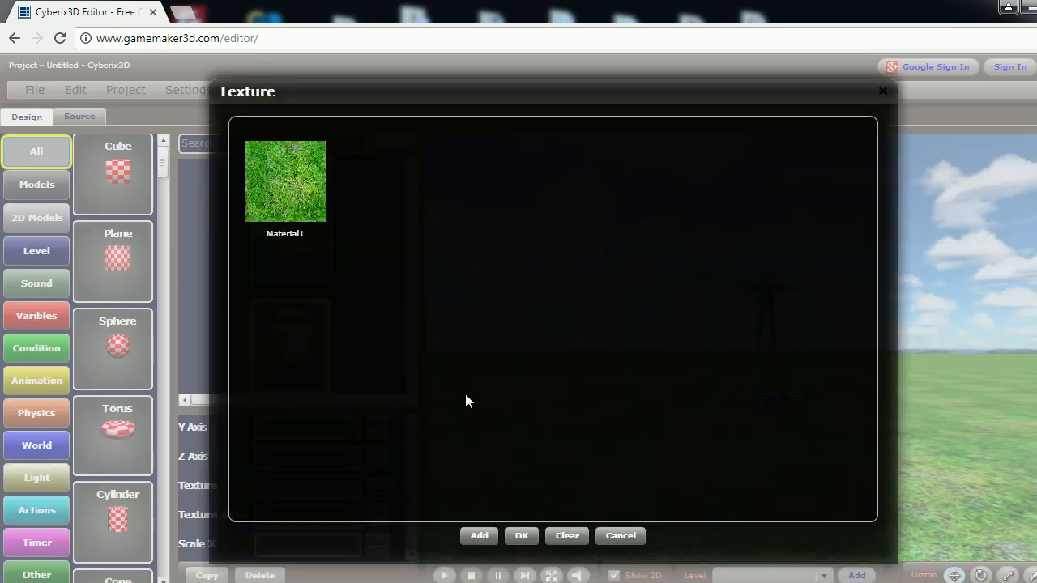
left_click(479, 537)
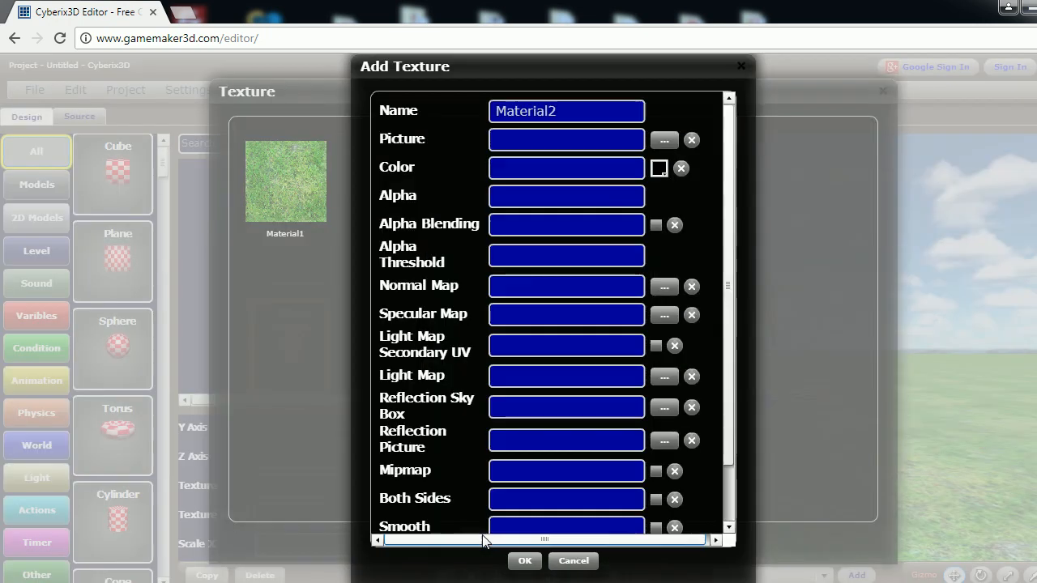
left_click(662, 141)
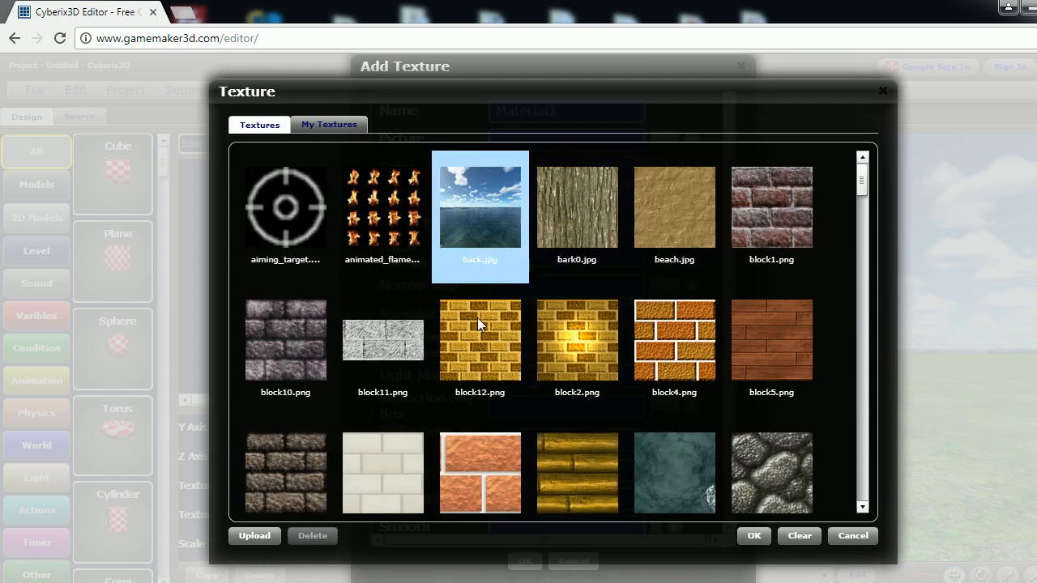
left_click(259, 538)
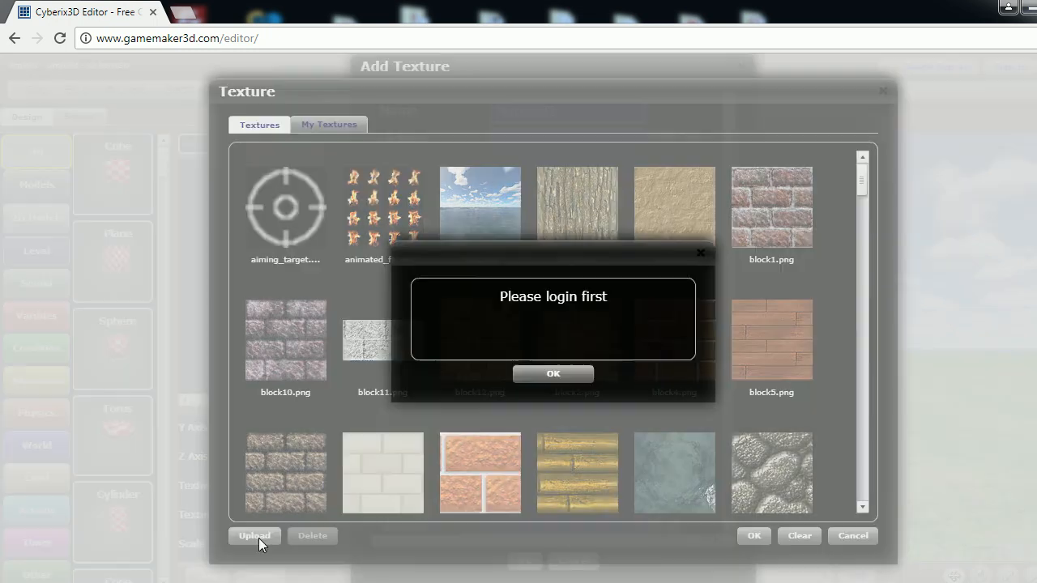
left_click(560, 373)
left_click(802, 537)
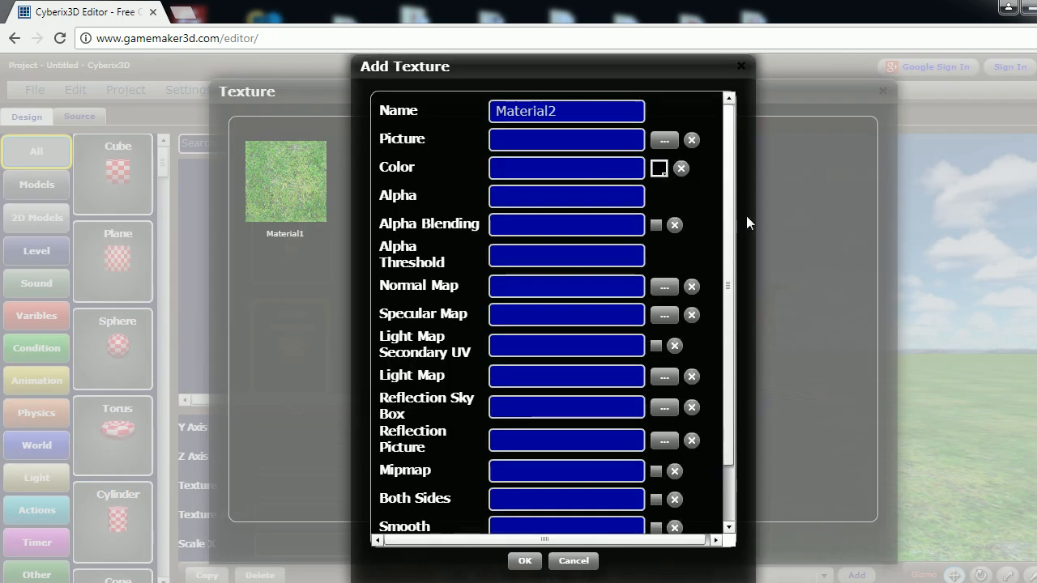
left_click(582, 564)
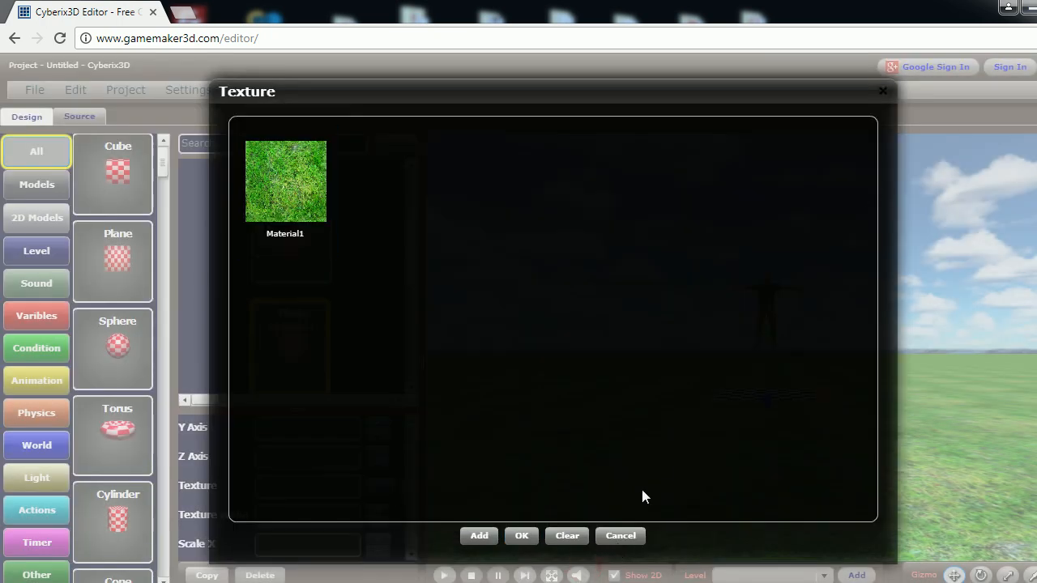
left_click(571, 541)
Step: Sign in to the editor with the second listed Google account and dismiss the remaining help tips
left_click(915, 67)
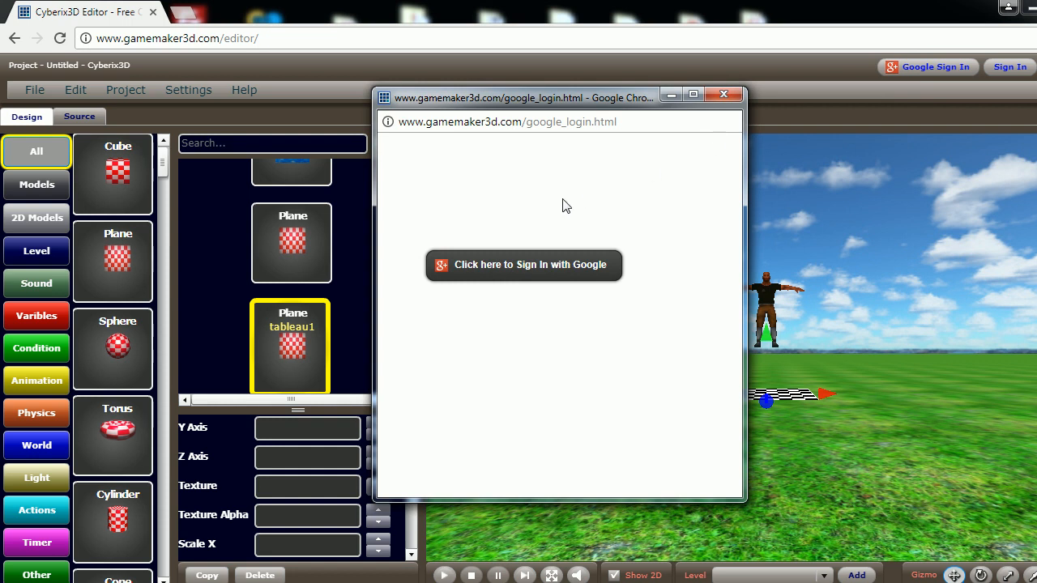
left_click(502, 274)
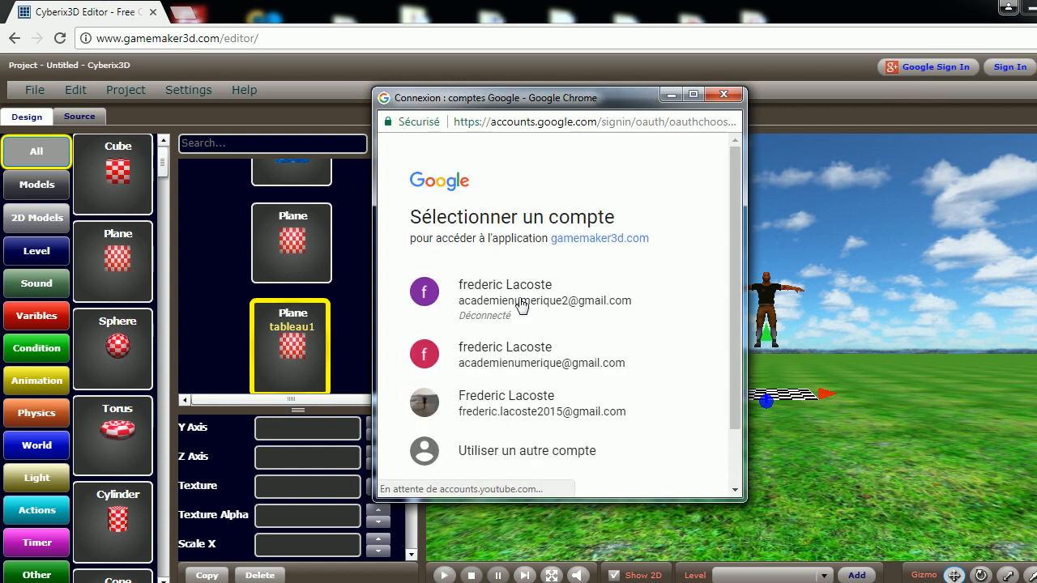
left_click(488, 359)
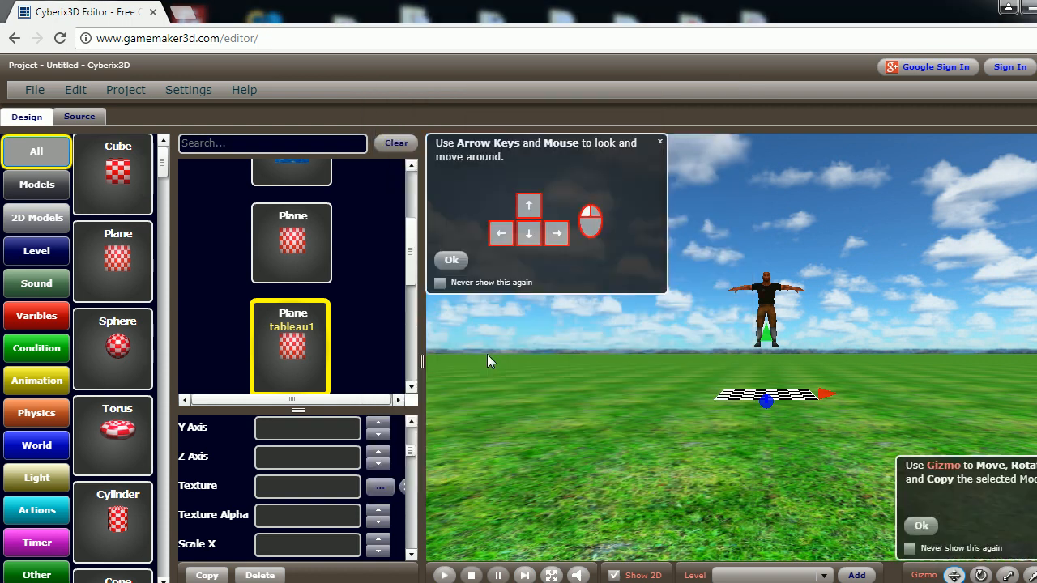
left_click(661, 143)
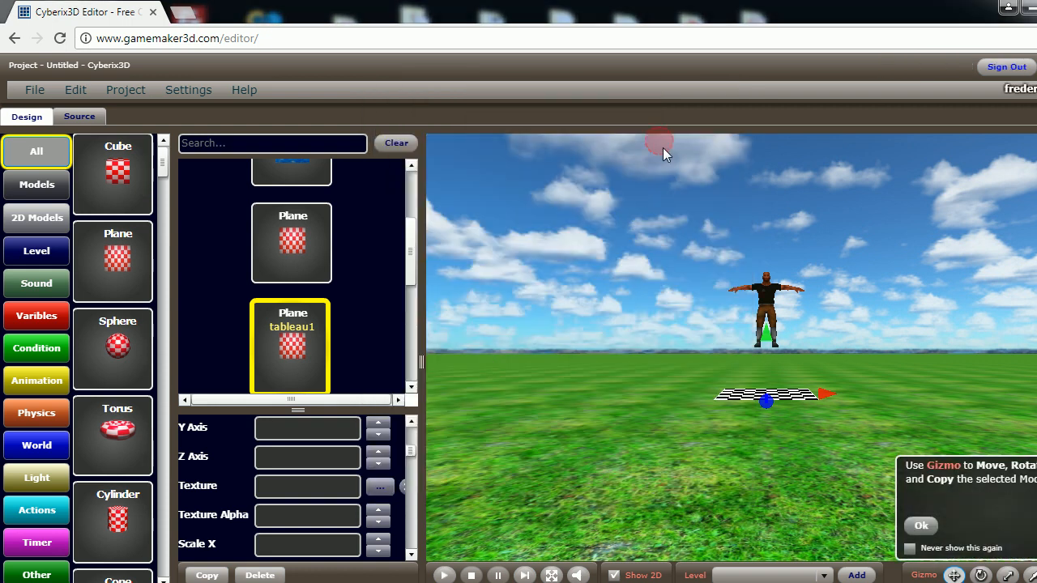
left_click(1035, 465)
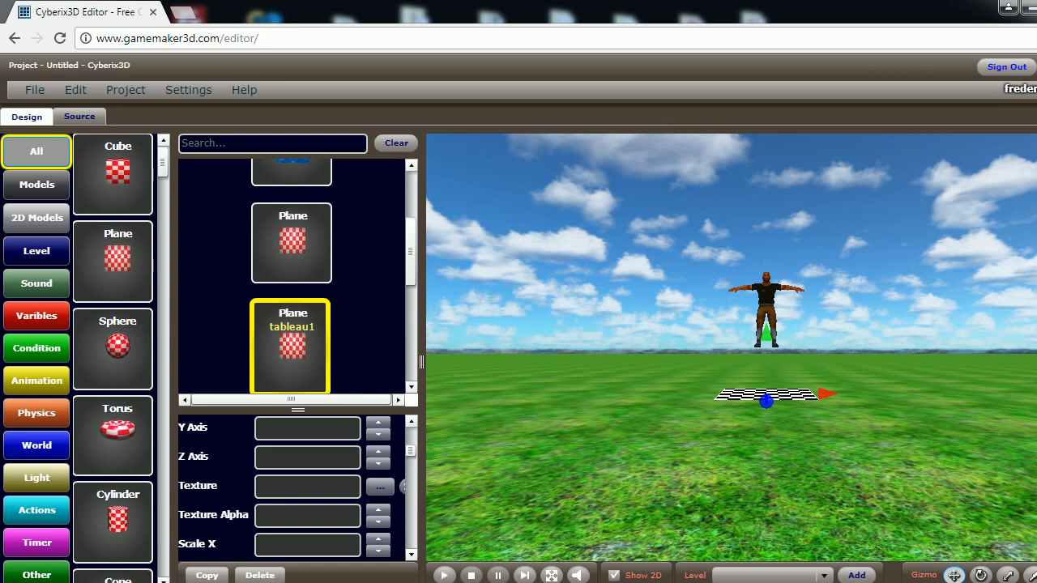
Step: Start adding a new texture for the tableau1 plane and open the choice of pictures for it
left_click(382, 487)
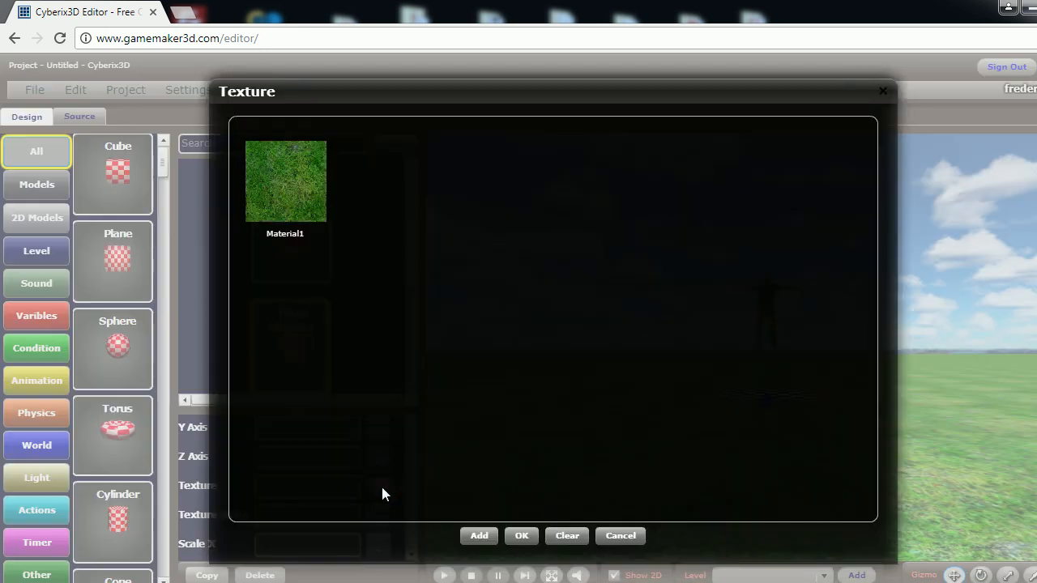
left_click(479, 536)
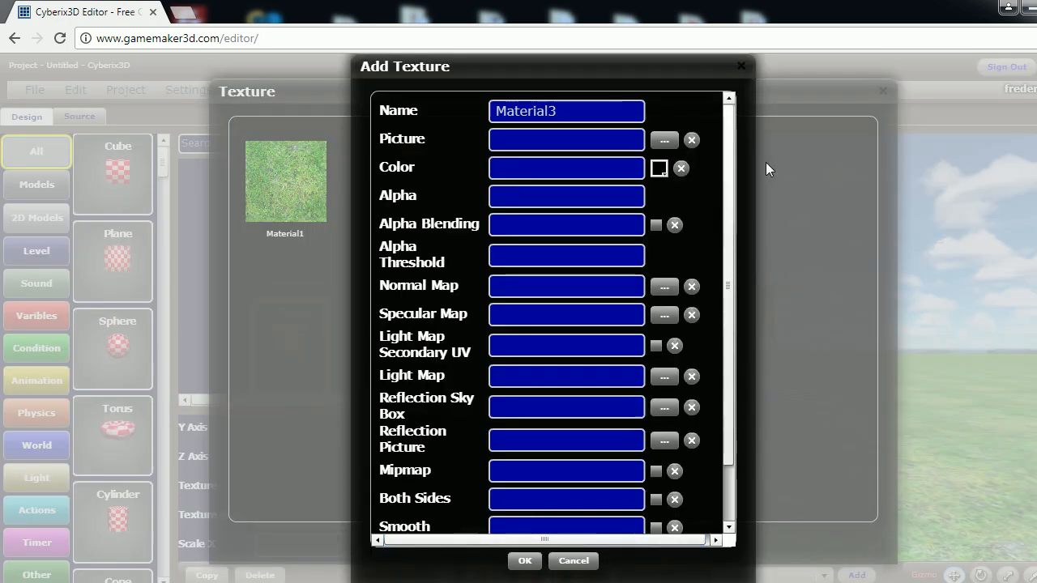
left_click(673, 137)
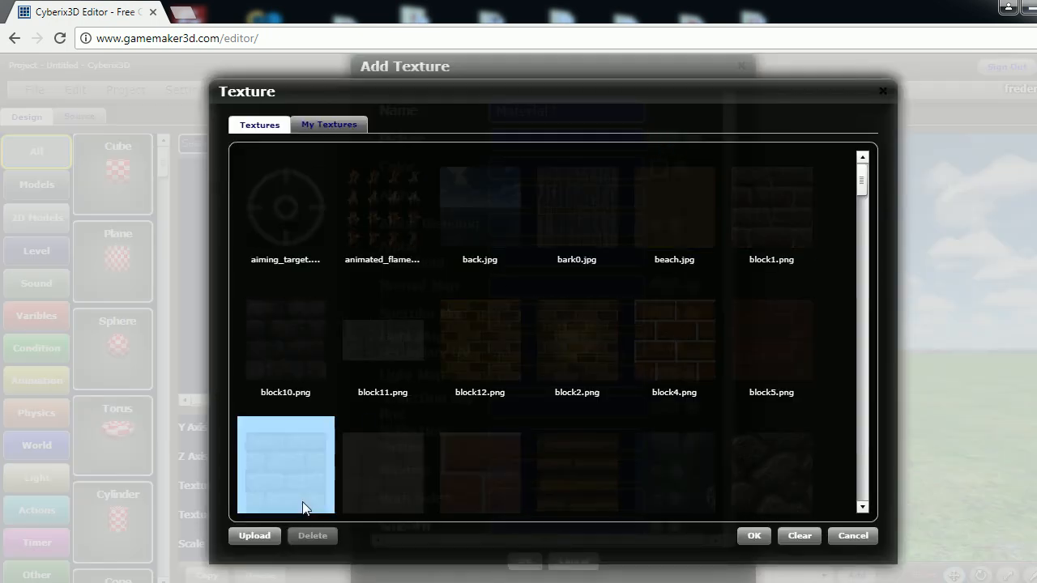
left_click(262, 535)
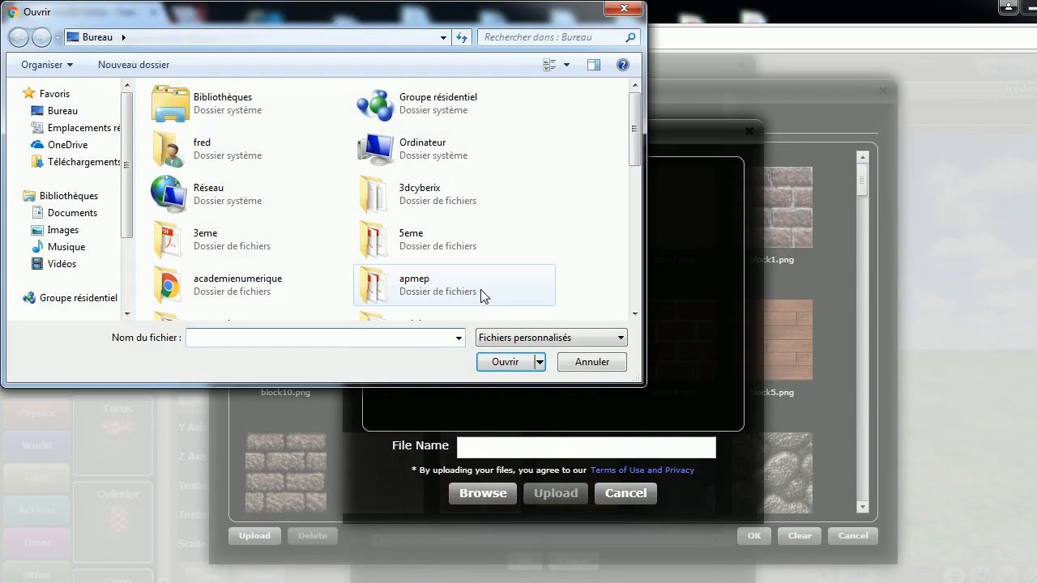
scroll(632, 300, "down", 10)
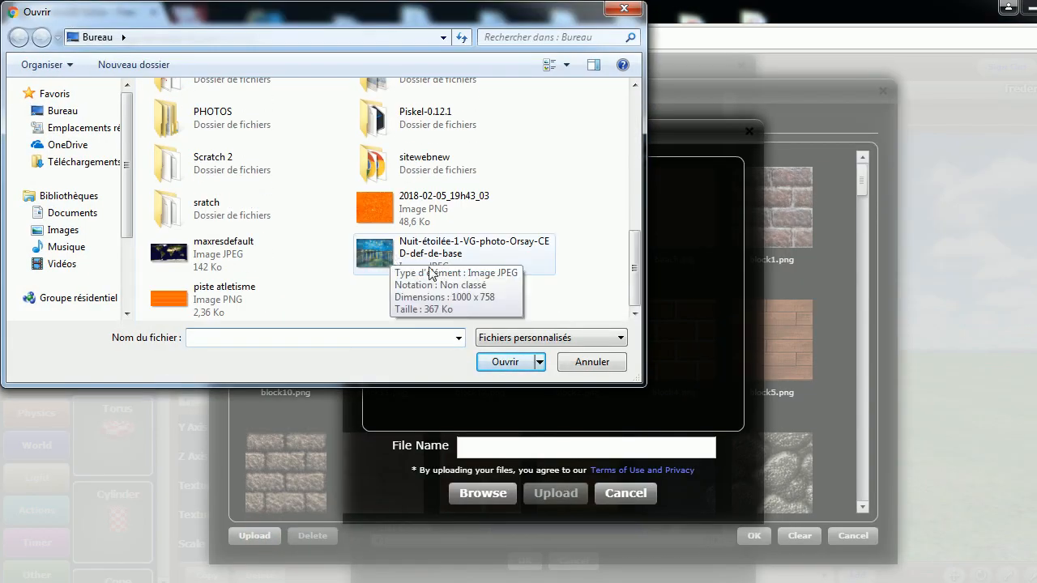
left_click(592, 363)
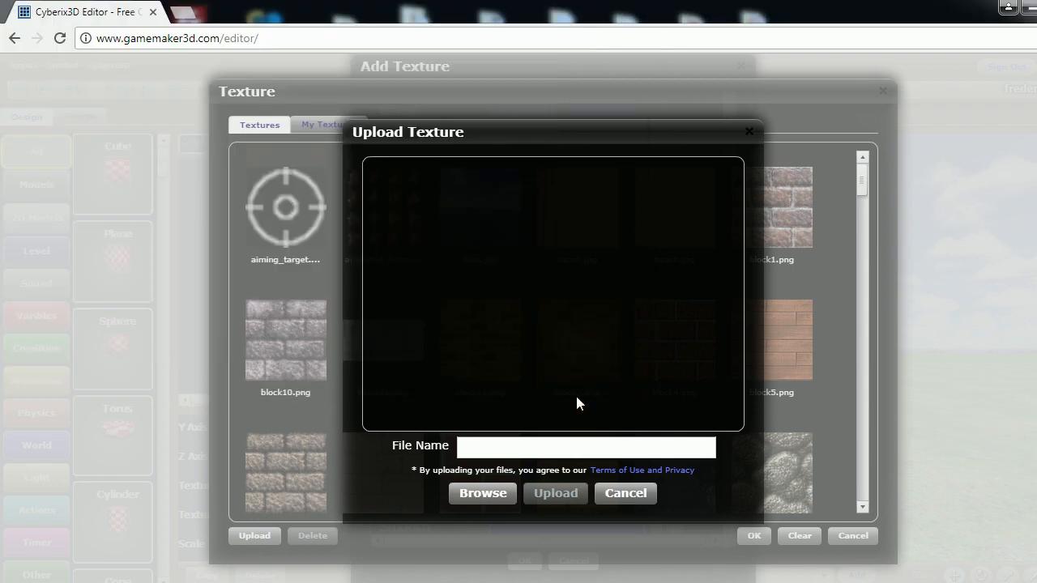
left_click(623, 496)
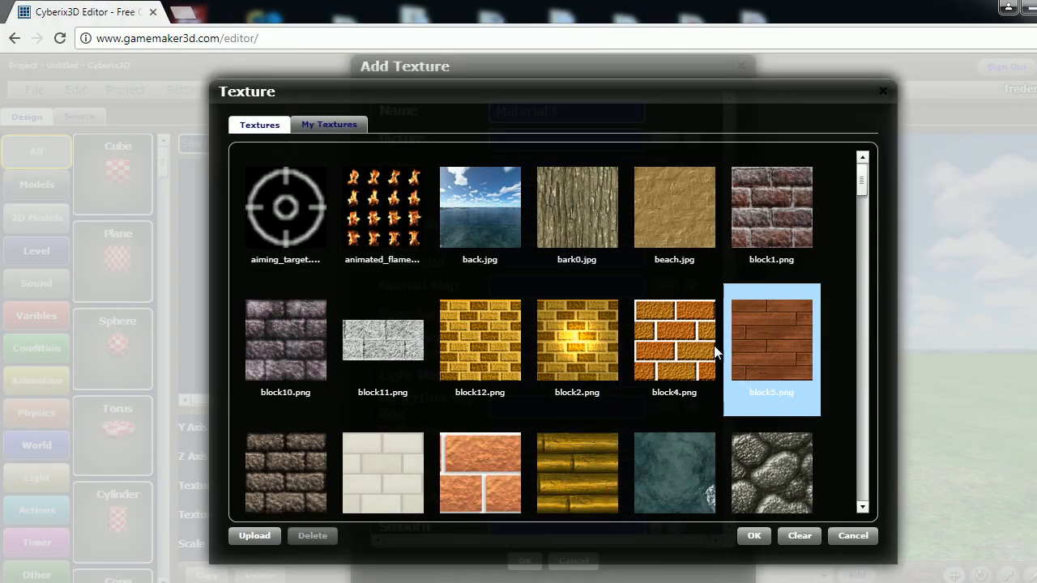
Step: Use the uploaded picture nuit_étoilée-1-vg-photo-orsay-ced-def-de-base.jpg for Material3 and add that texture to the tableau1 plane
left_click(318, 126)
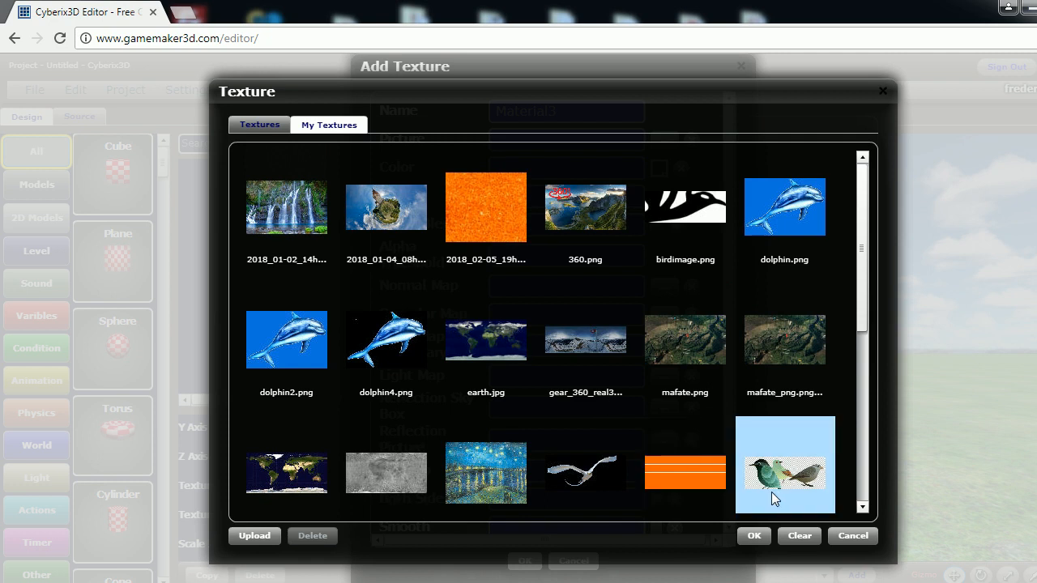
left_click(477, 463)
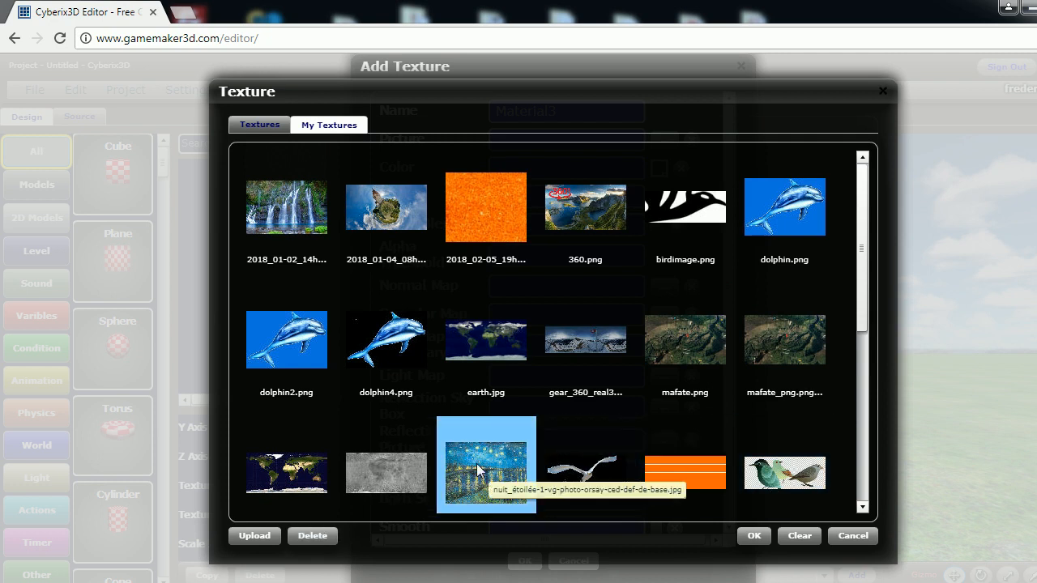
left_click(753, 536)
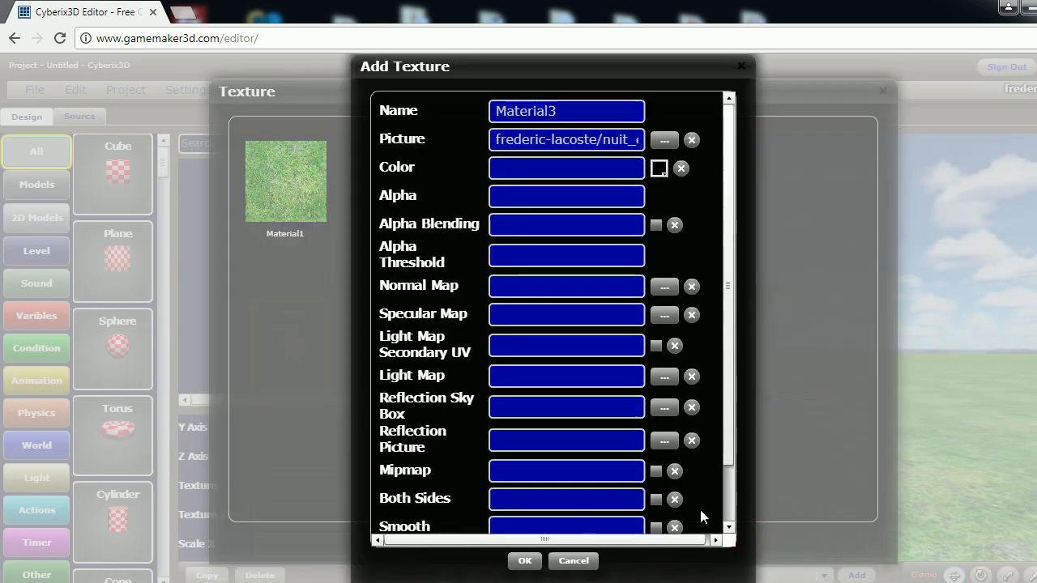
left_click(525, 561)
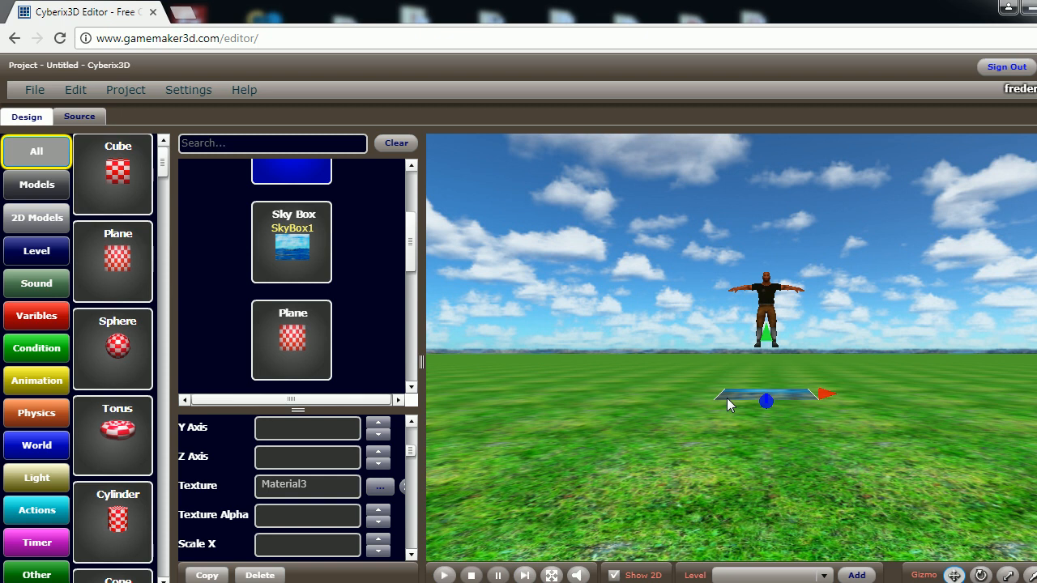
Step: Try tilting the tableau1 plane by stepping its Rotation X up to 17 and down to -31
left_click(411, 556)
left_click(411, 556)
left_click(412, 556)
left_click(412, 556)
left_click(412, 556)
left_click(412, 556)
left_click(411, 556)
left_click(411, 556)
left_click(412, 556)
left_click(412, 556)
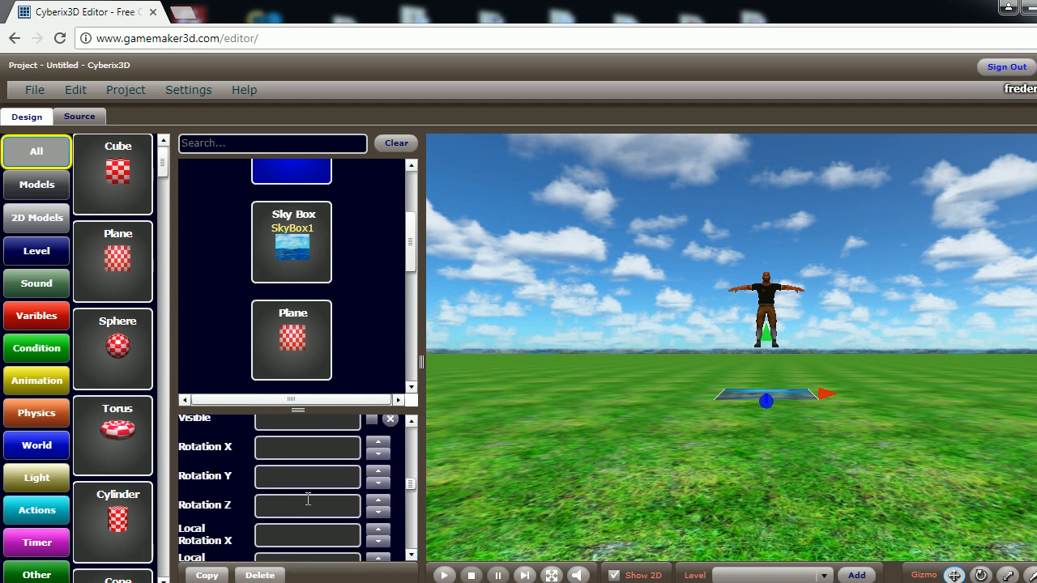
left_click(380, 442)
left_click(381, 442)
left_click(381, 442)
left_click(380, 442)
left_click(381, 443)
left_click(380, 442)
left_click(381, 442)
left_click(381, 442)
left_click(381, 442)
left_click(380, 442)
left_click(381, 443)
left_click(381, 443)
left_click(381, 444)
left_click(381, 443)
left_click(381, 443)
left_click(381, 443)
left_click(381, 443)
left_click(381, 443)
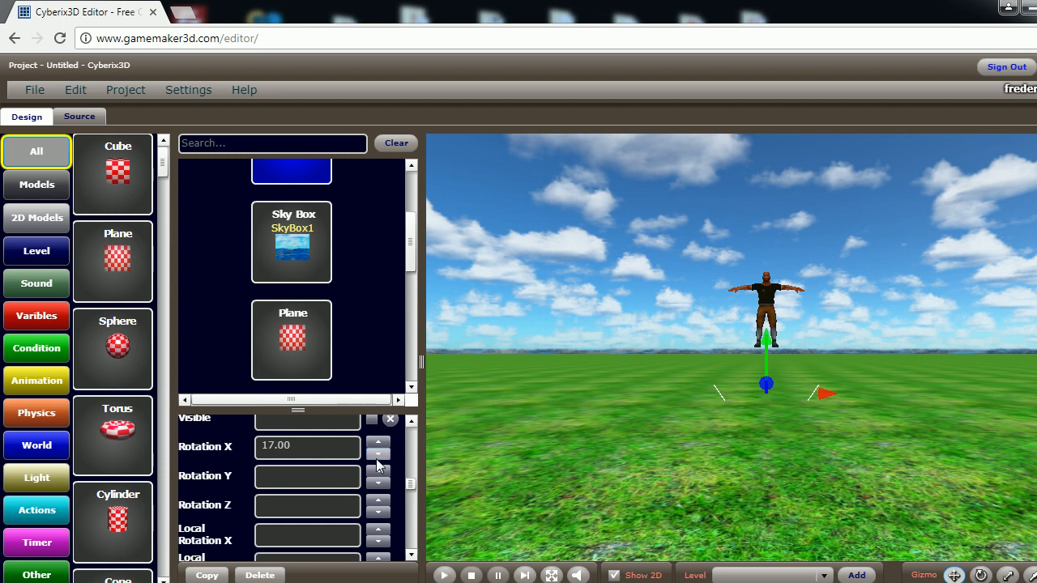
left_click_drag(379, 456, 379, 455)
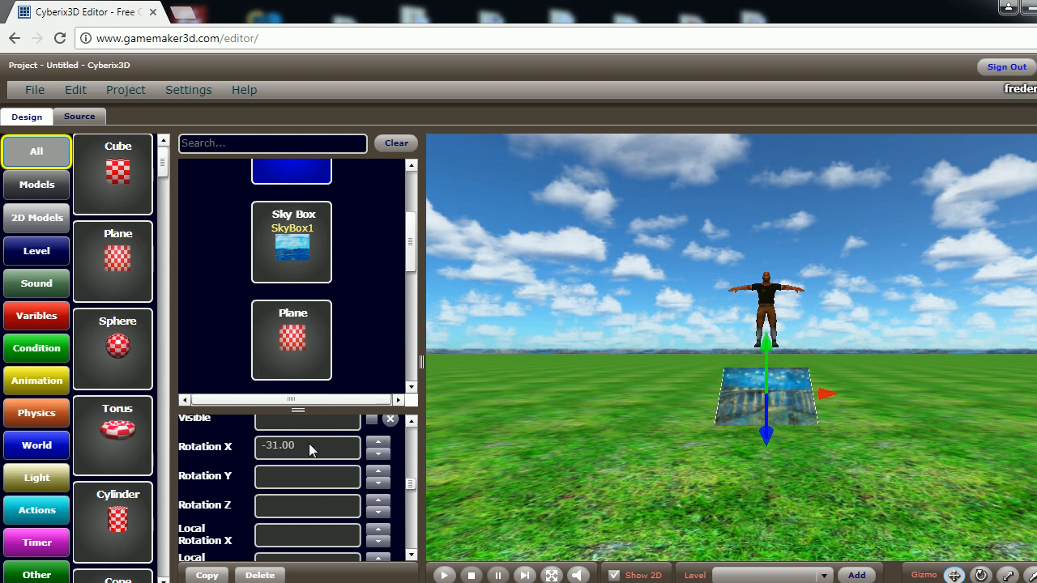
Step: Set the tableau1 plane's Rotation X to -90
left_click(261, 446)
key("ctrl+a")
type("-90")
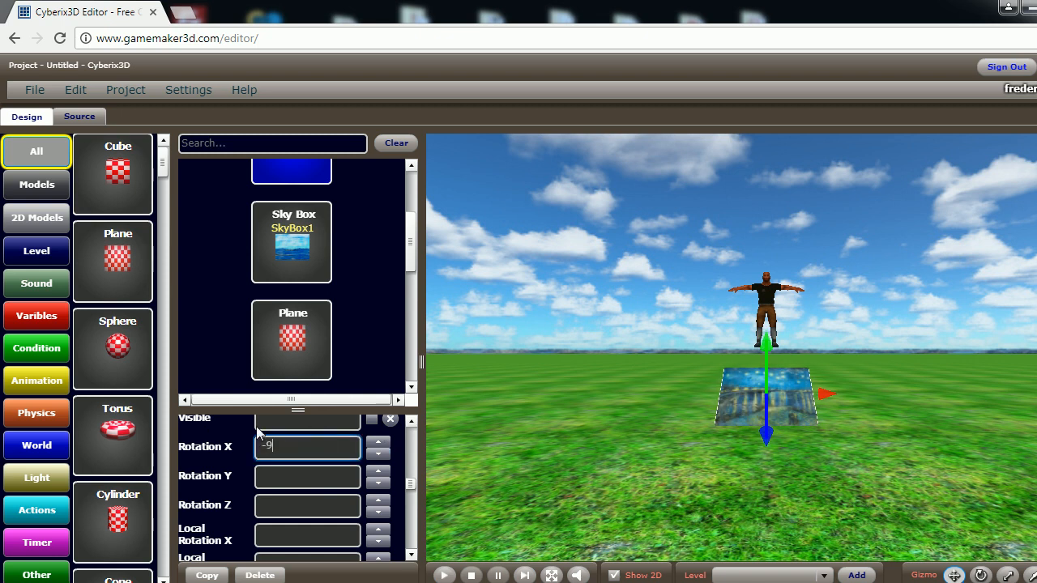
key("Return")
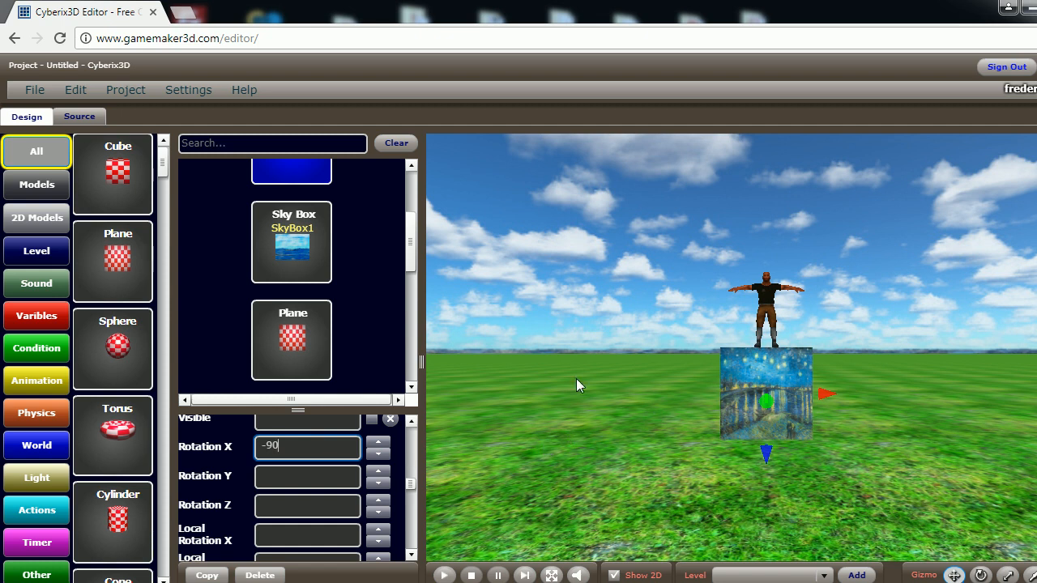
Step: Run the project, walk the character around the painting to examine it from several sides, and stop the run
left_click(126, 91)
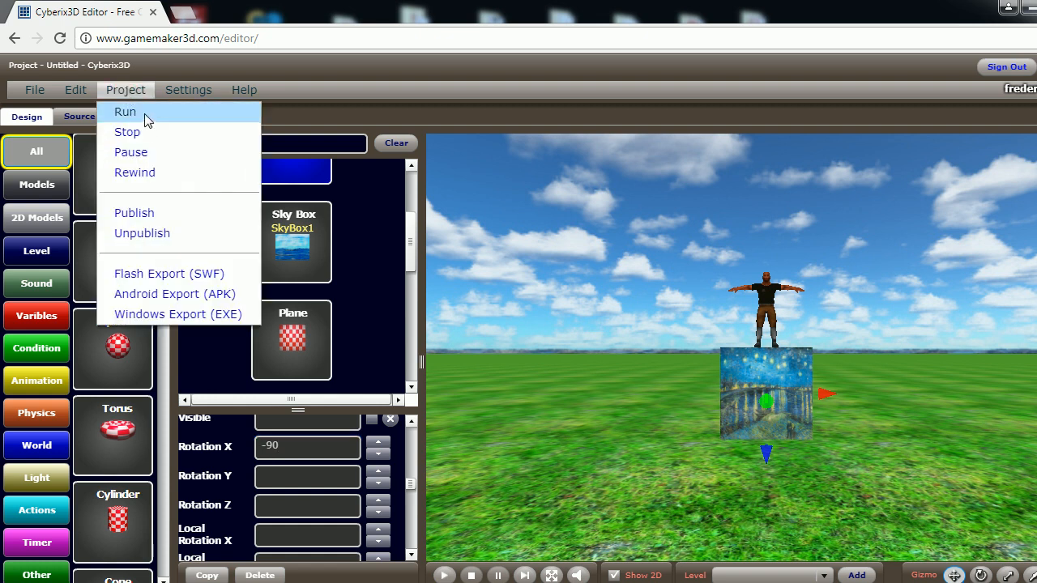
left_click(139, 111)
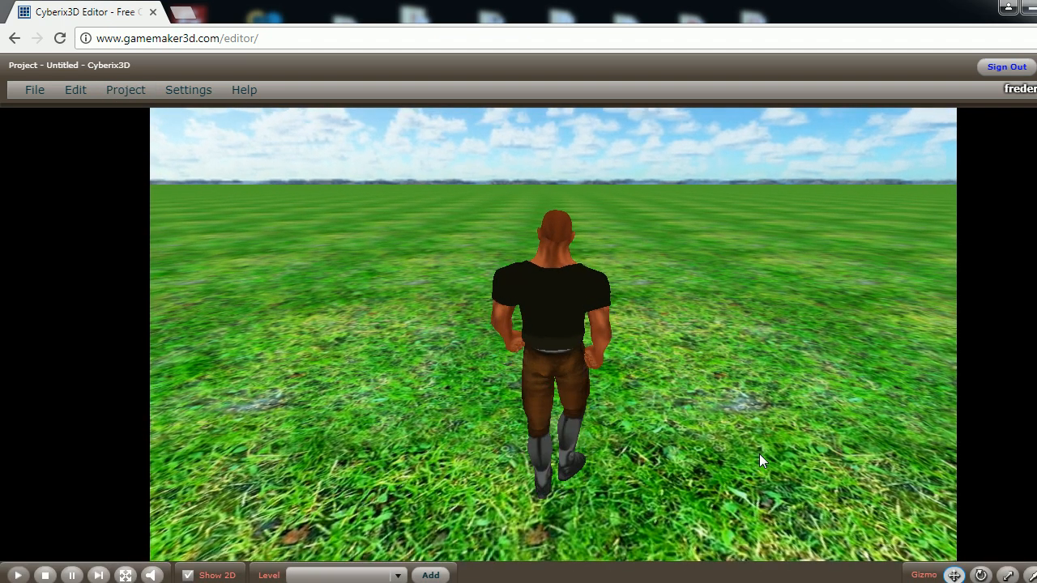
key("Up")
key("Left")
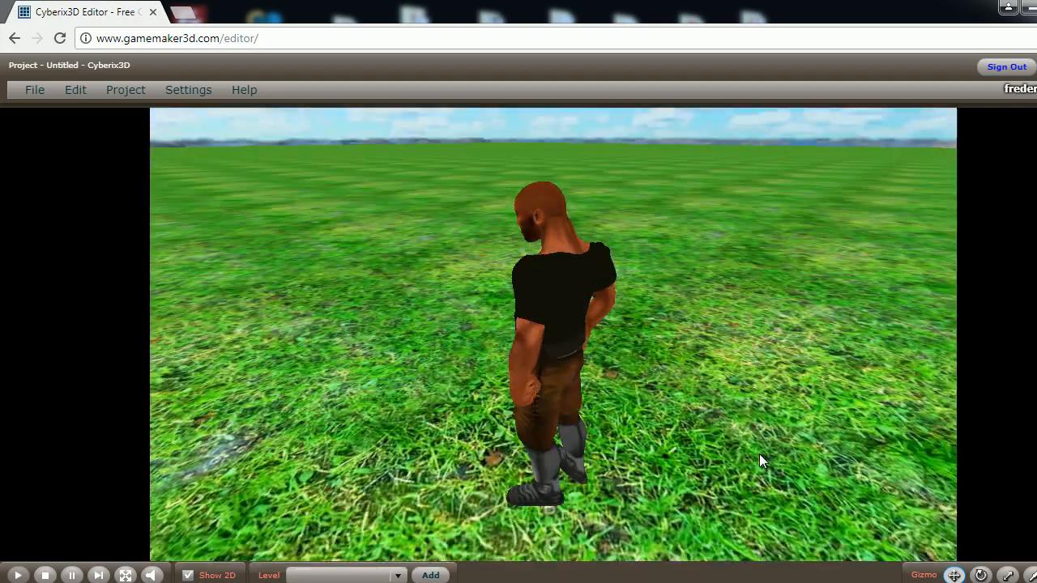
key("Up")
key("Left")
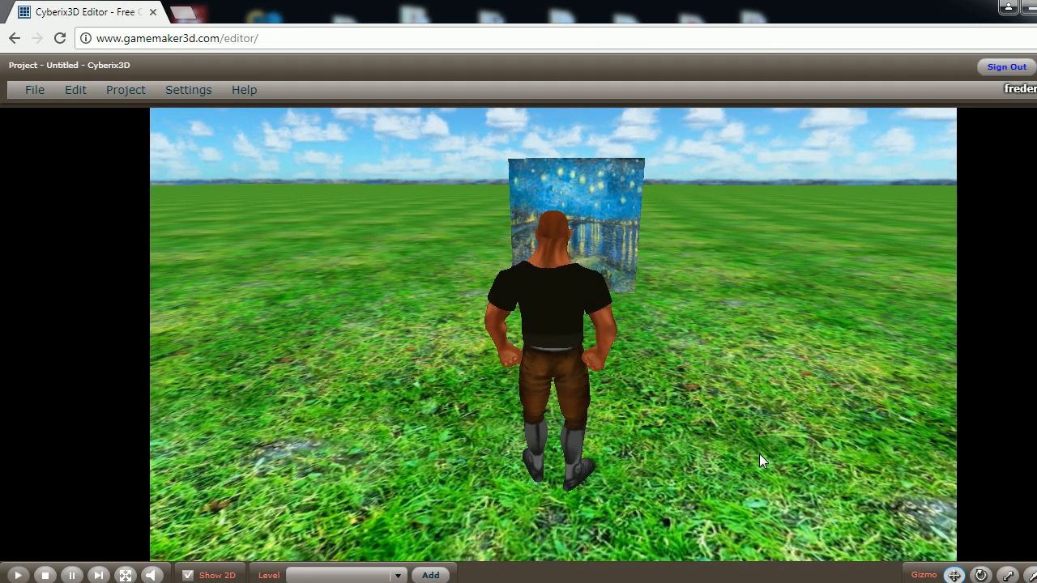
key("Left")
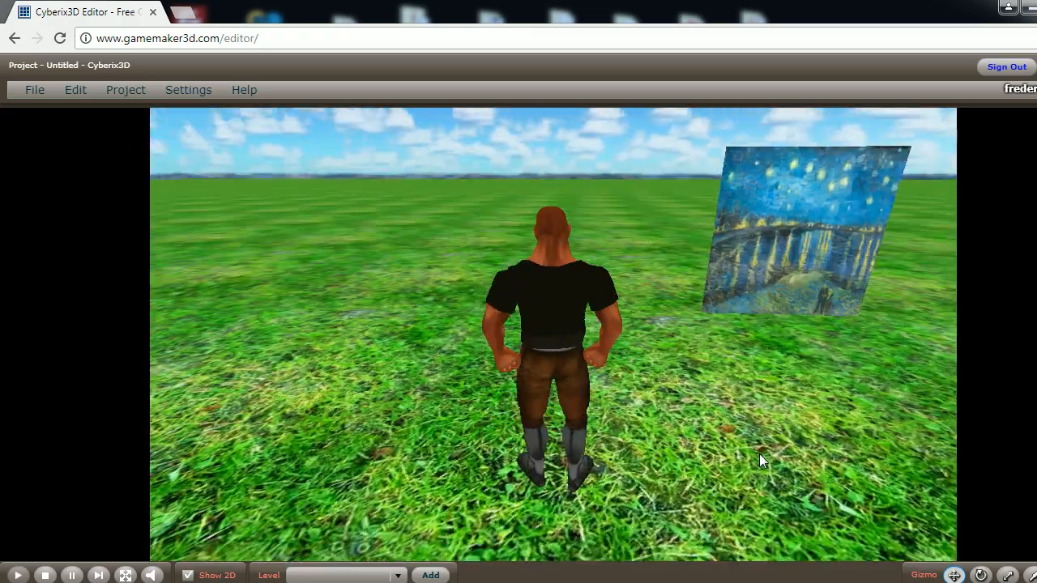
key("Up")
key("Up")
key("Up")
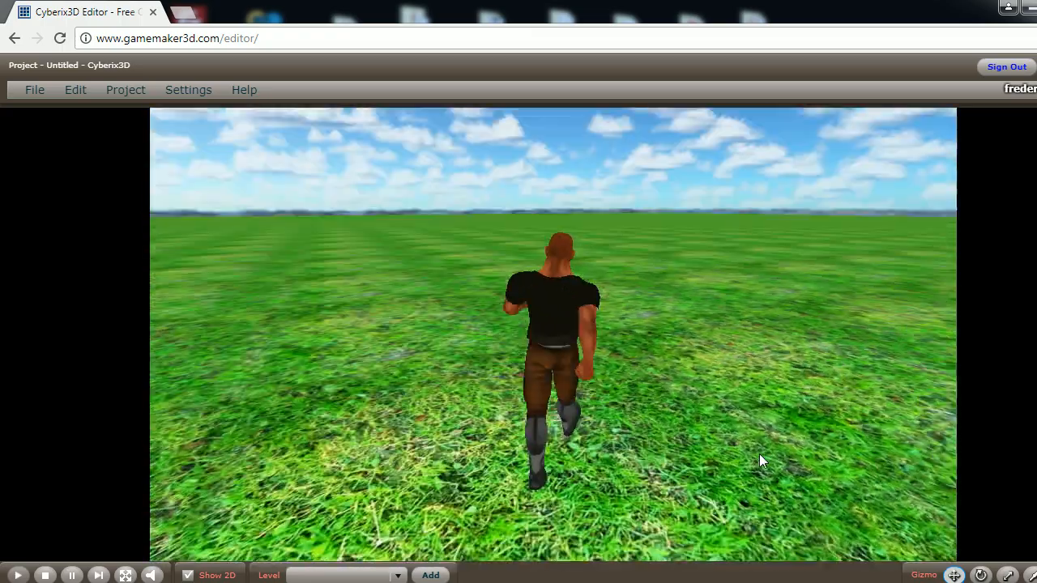
key("Left")
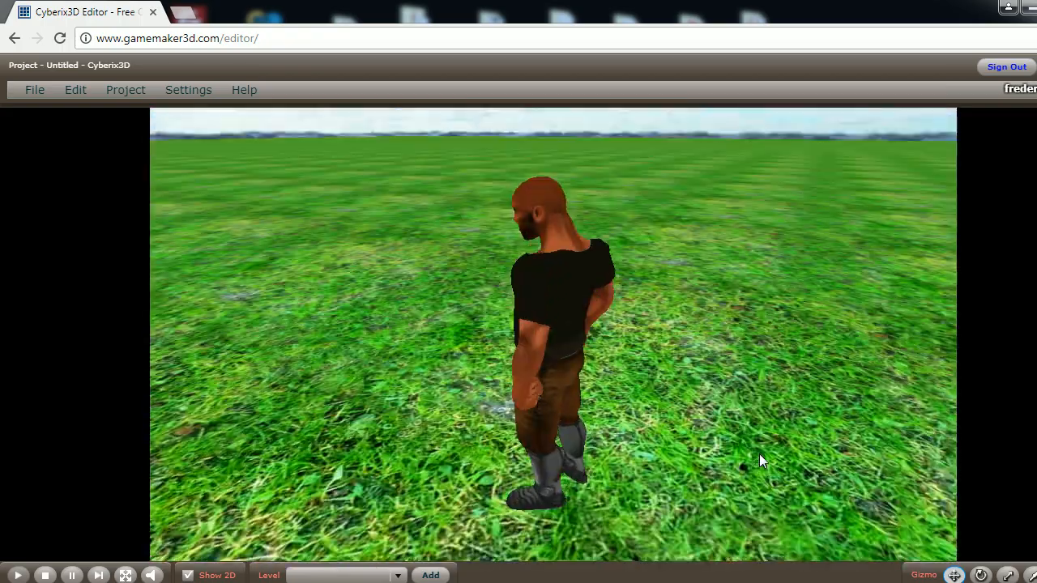
key("Right")
key("Up")
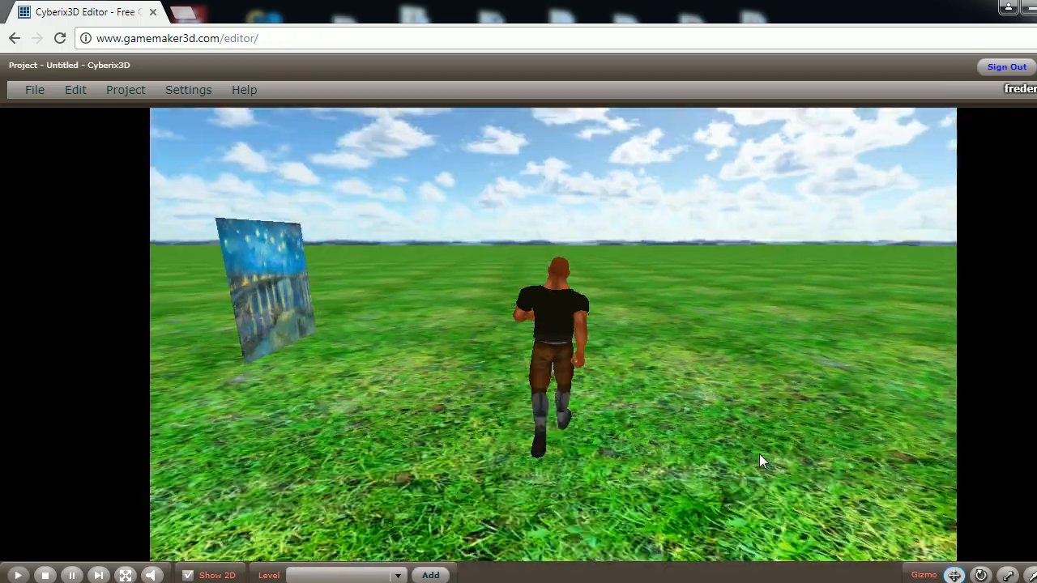
key("Left")
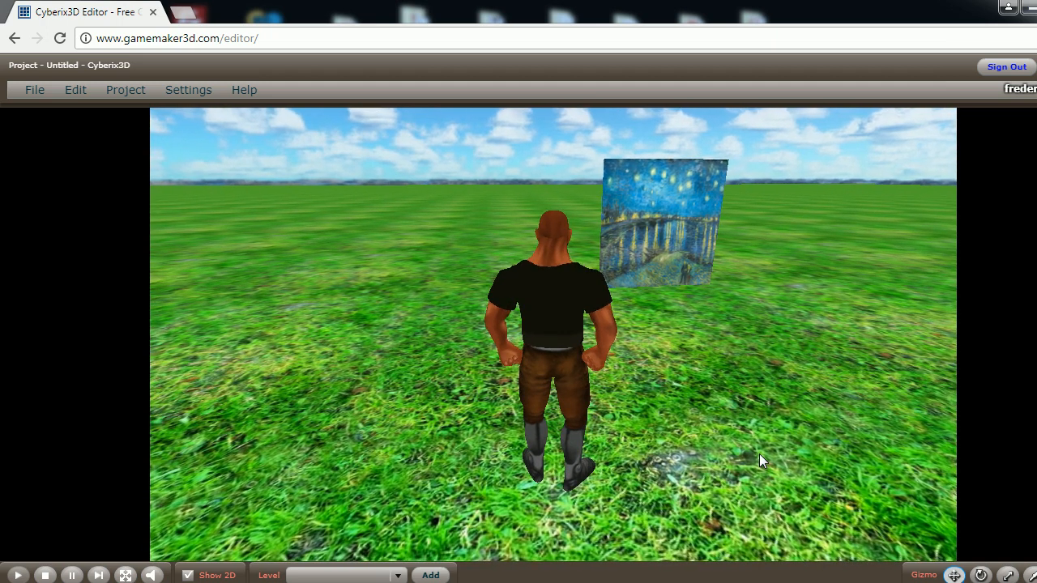
left_click(135, 94)
left_click(142, 108)
left_click(138, 88)
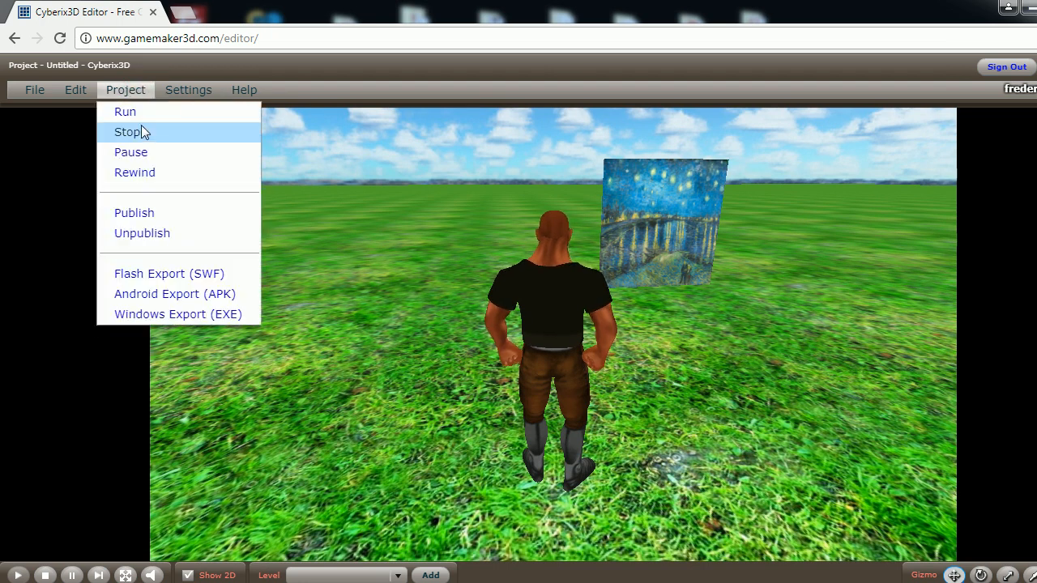
left_click(142, 125)
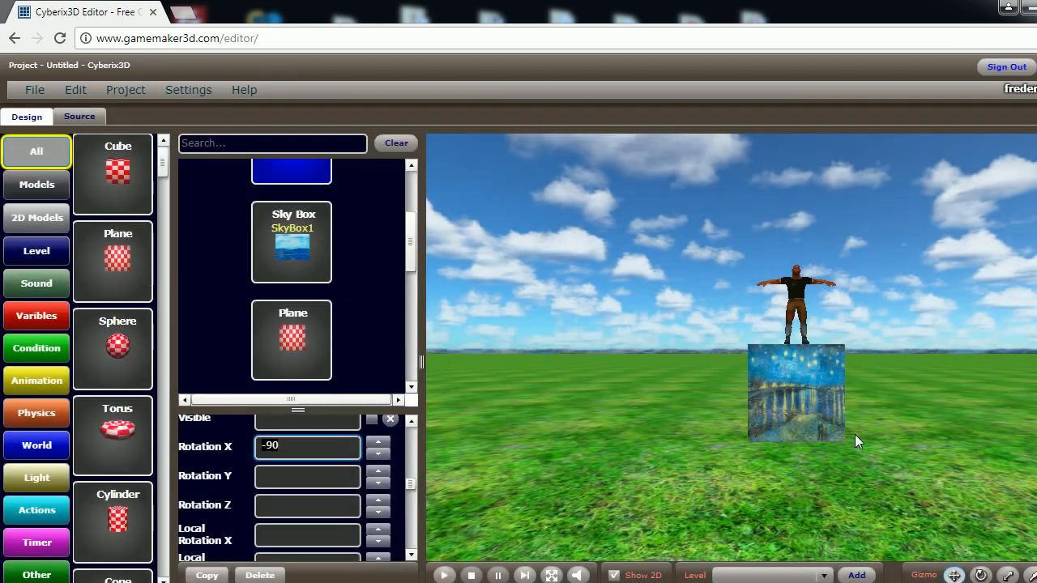
Step: Duplicate the tableau1 plane once at the same position
left_click(800, 390)
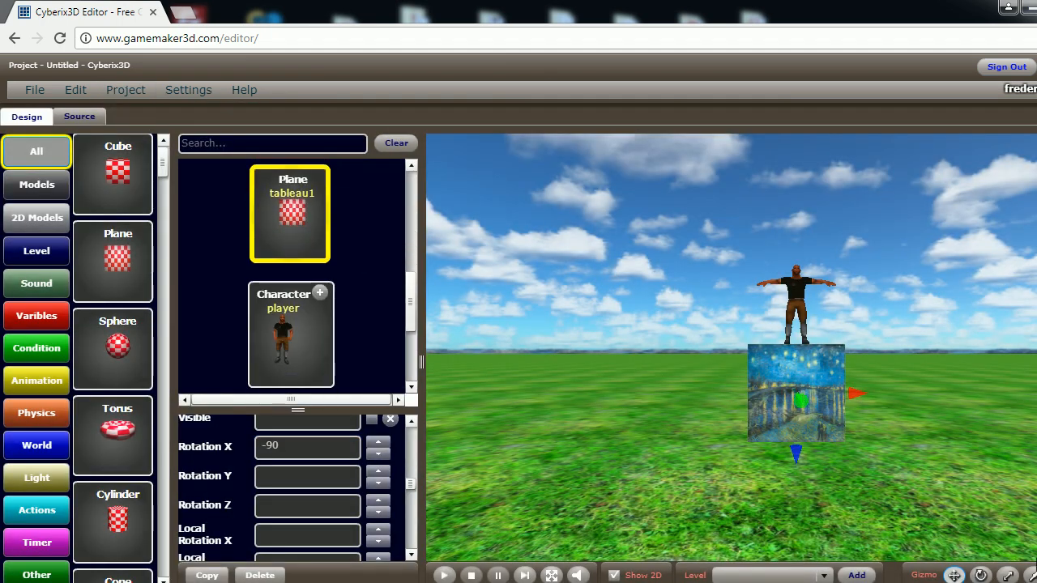
left_click(1033, 576)
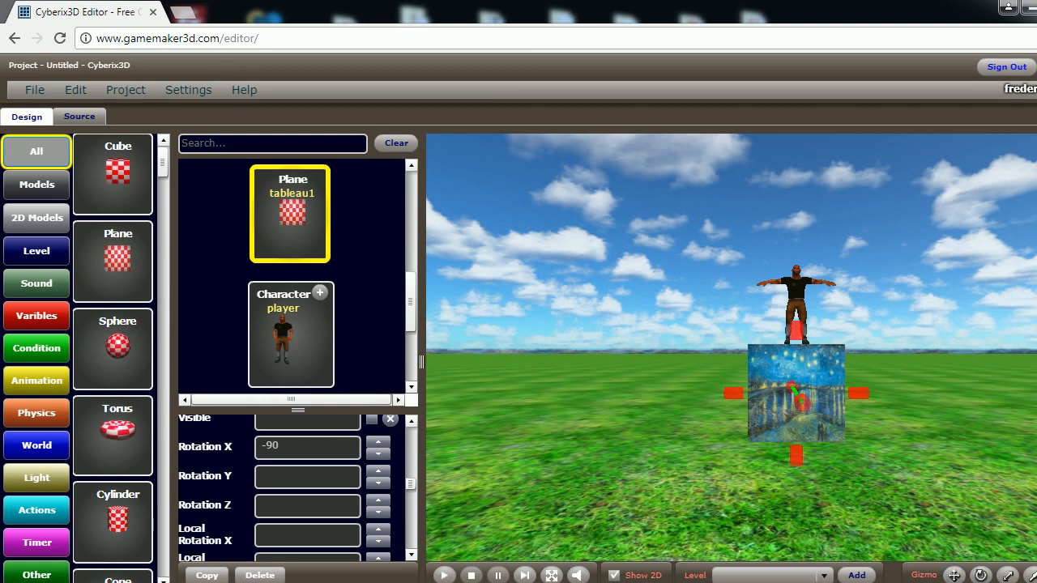
key("ctrl+c")
key("ctrl+v")
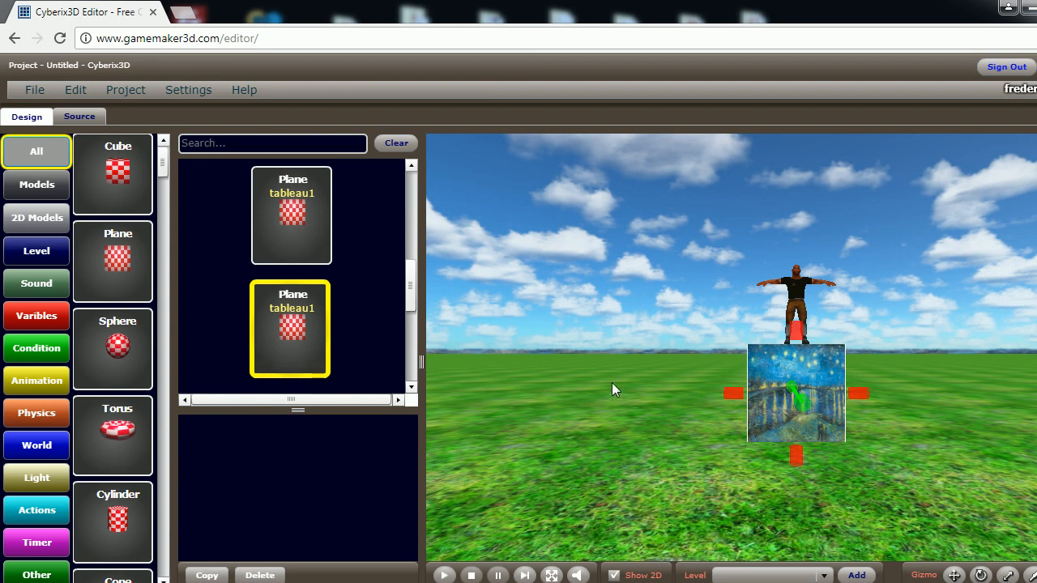
Step: Set the duplicated tableau1 plane's Rotation Y to 180, keeping its Rotation X at -90
scroll(571, 347, "up", 10)
mouse_move(550, 328)
left_mouse_down()
mouse_move(727, 362)
mouse_move(1004, 389)
left_mouse_up()
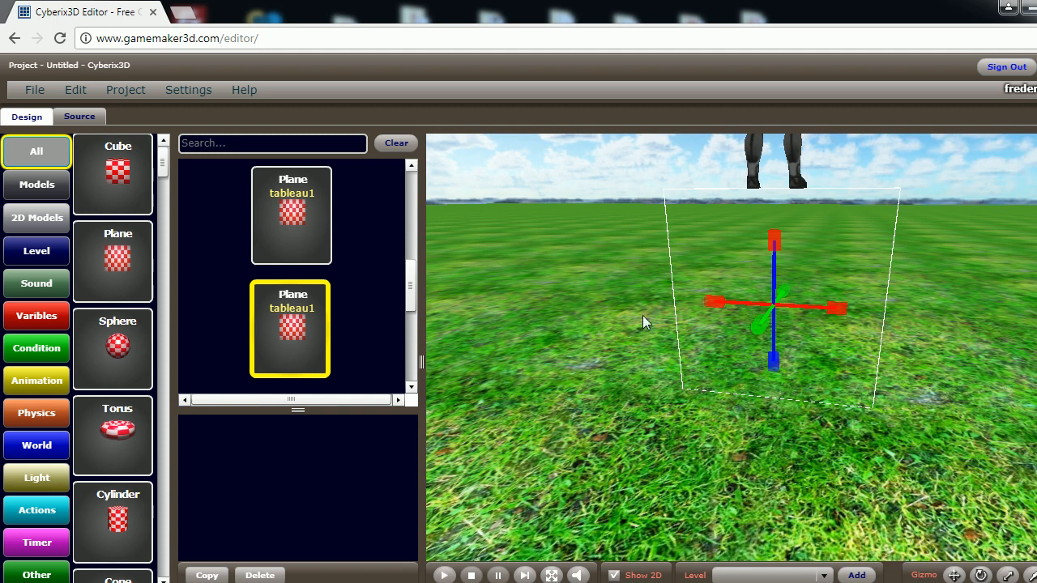
left_click(297, 323)
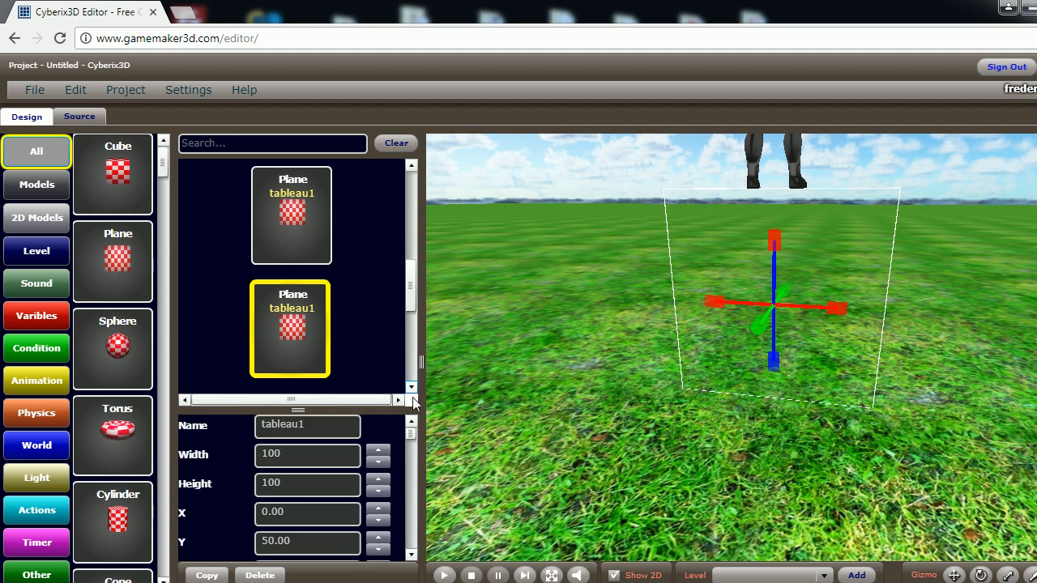
scroll(409, 529, "down", 3)
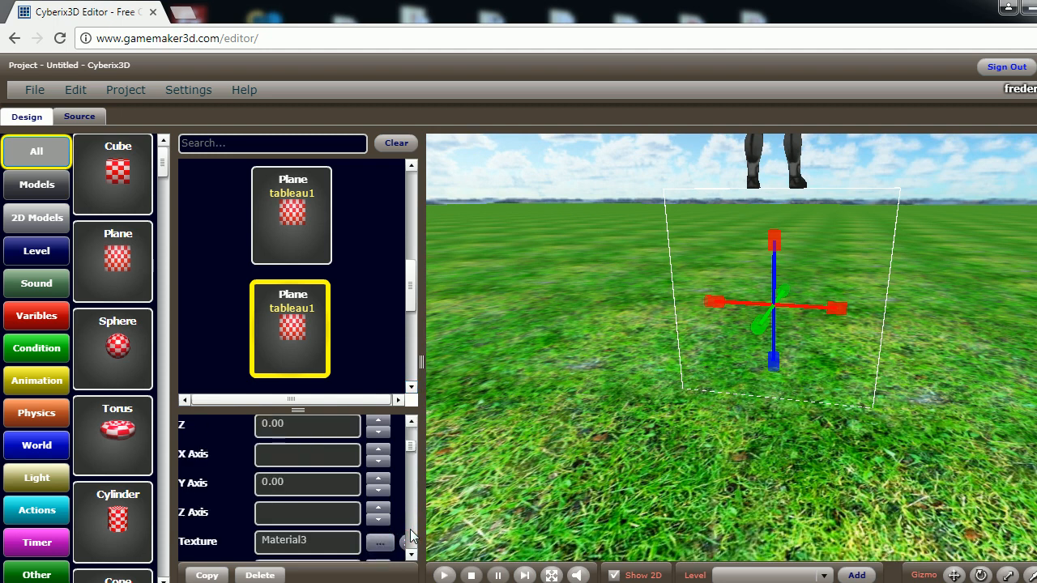
scroll(411, 530, "down", 3)
scroll(411, 530, "down", 5)
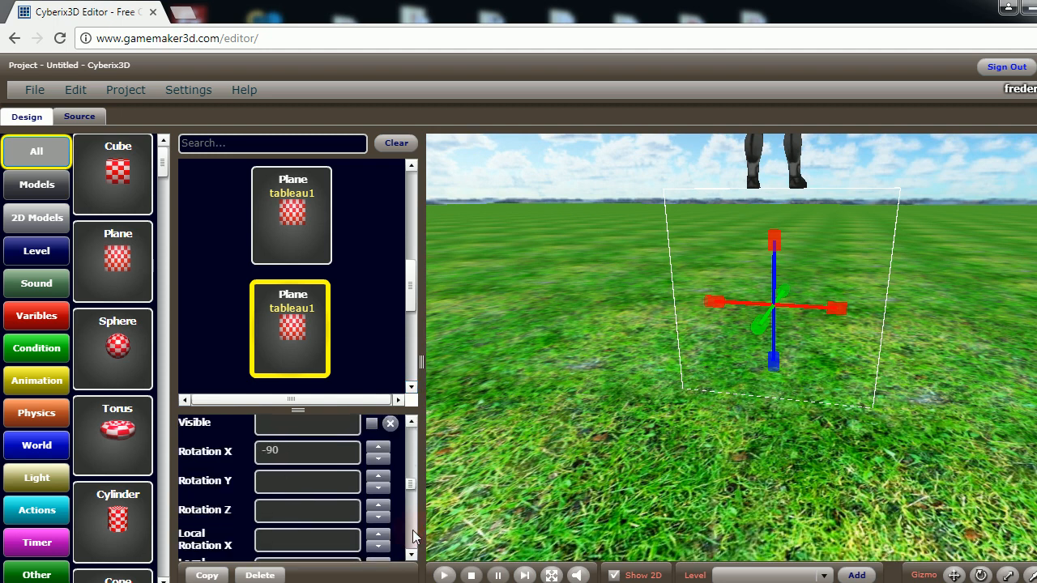
left_click(311, 485)
left_click_drag(376, 478, 237, 481)
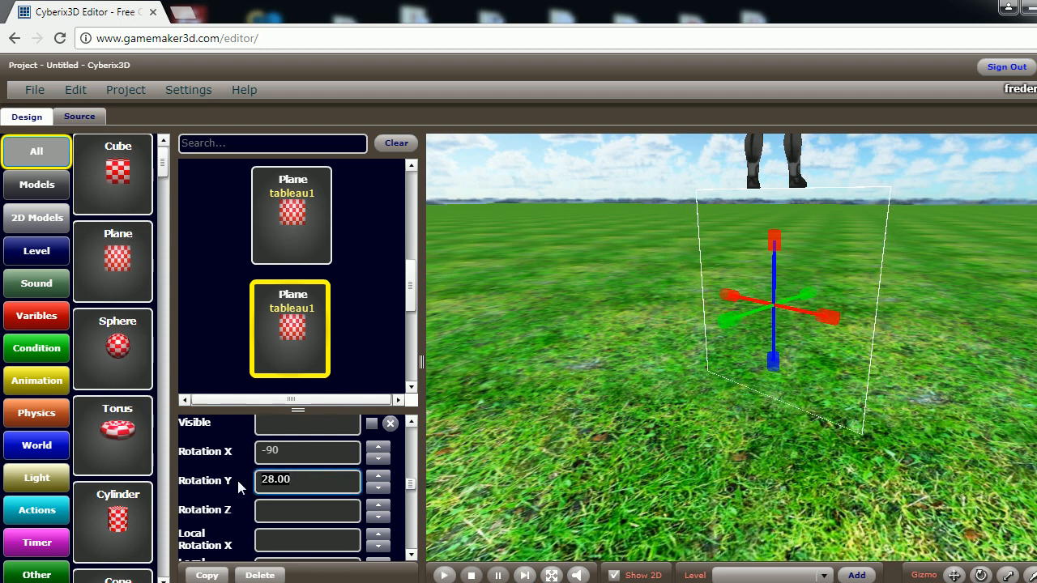
type("90")
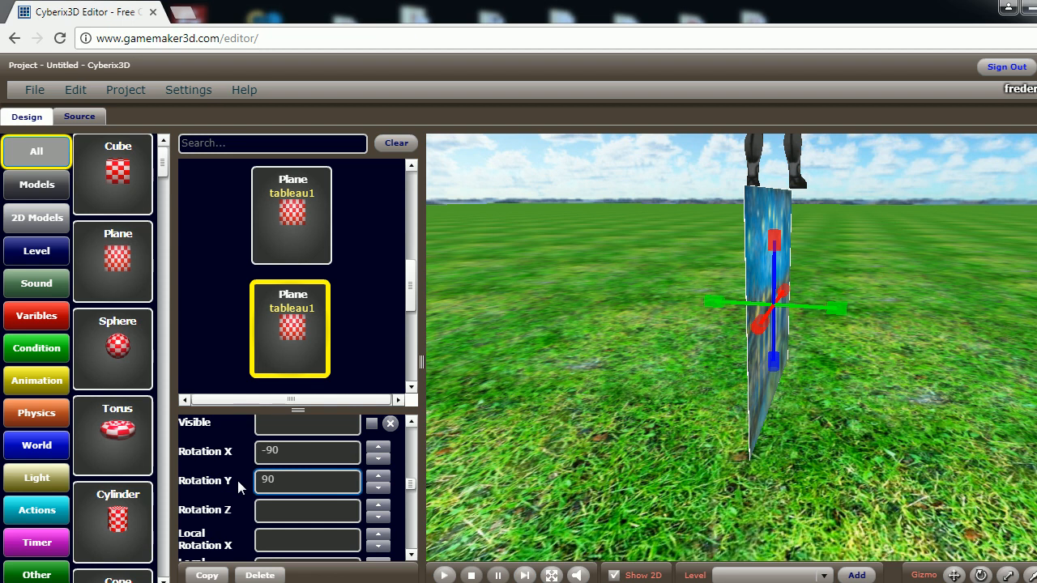
key("BackSpace")
key("BackSpace")
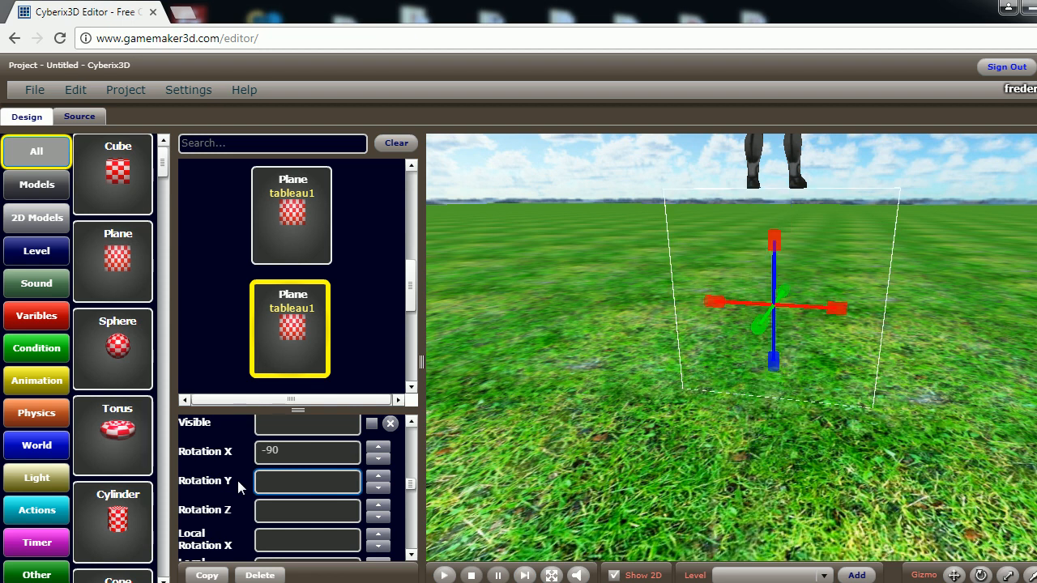
type("180")
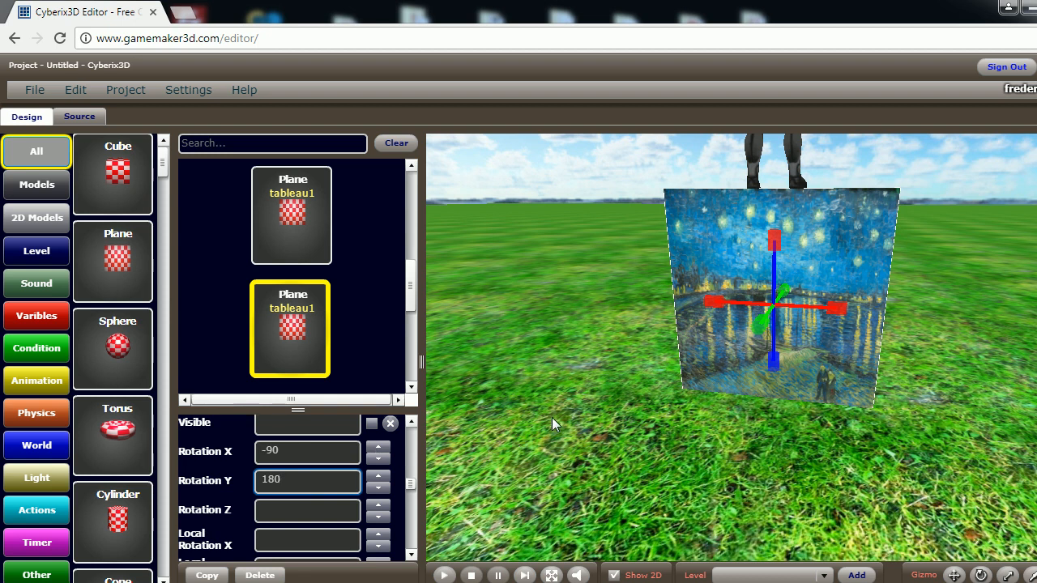
Step: Run the project again, walk the character around the painting to check both of its faces, and stop the run
left_click(134, 89)
left_click(142, 107)
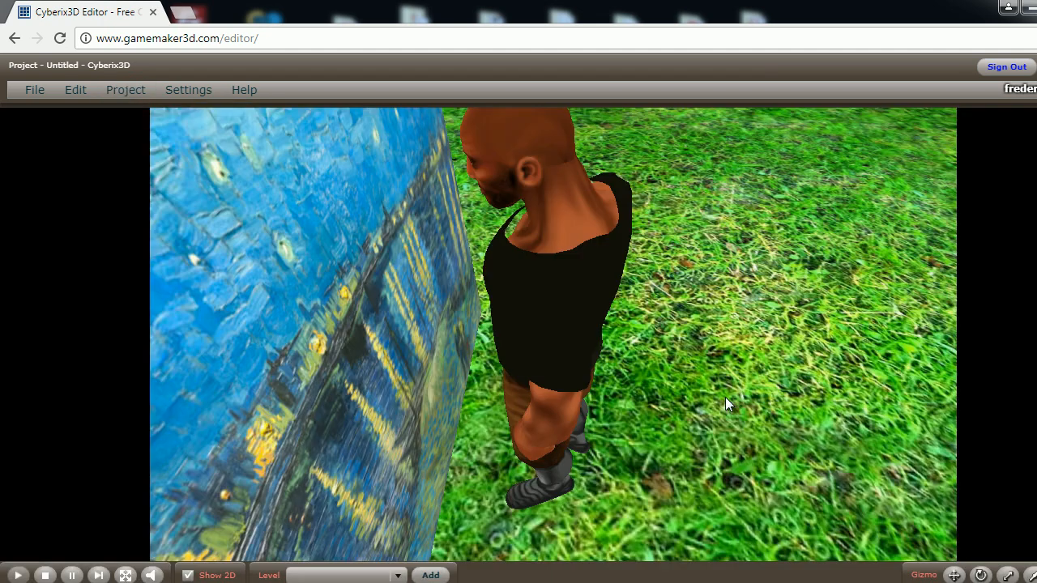
key("Up")
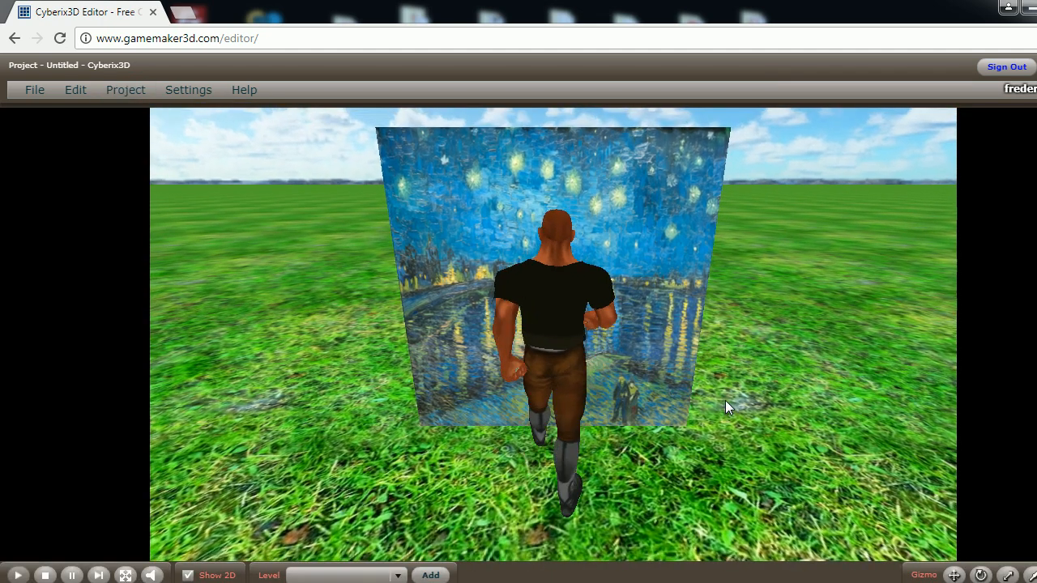
key("Left")
key("Right")
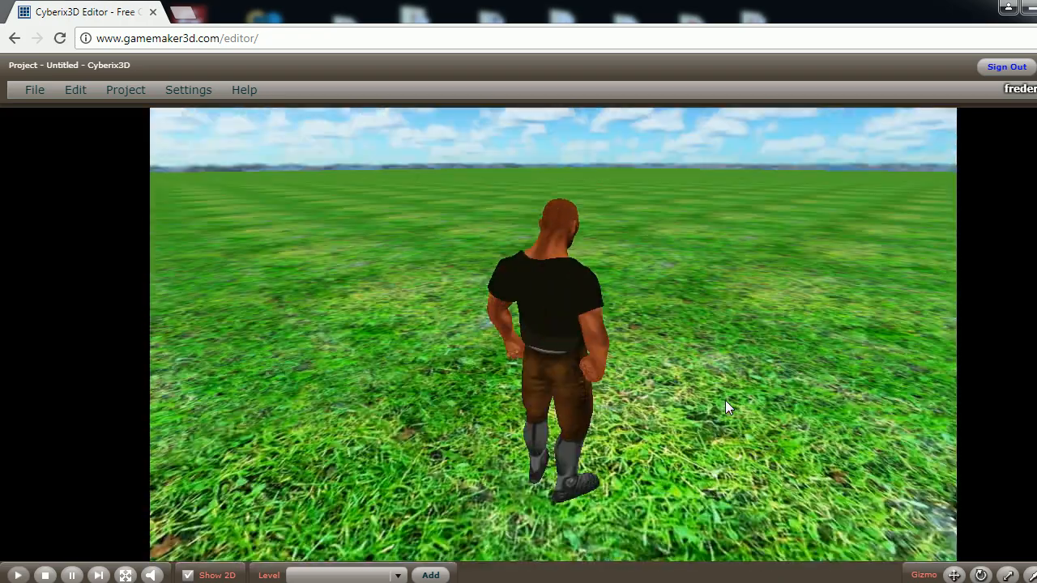
key("Right")
key("Up")
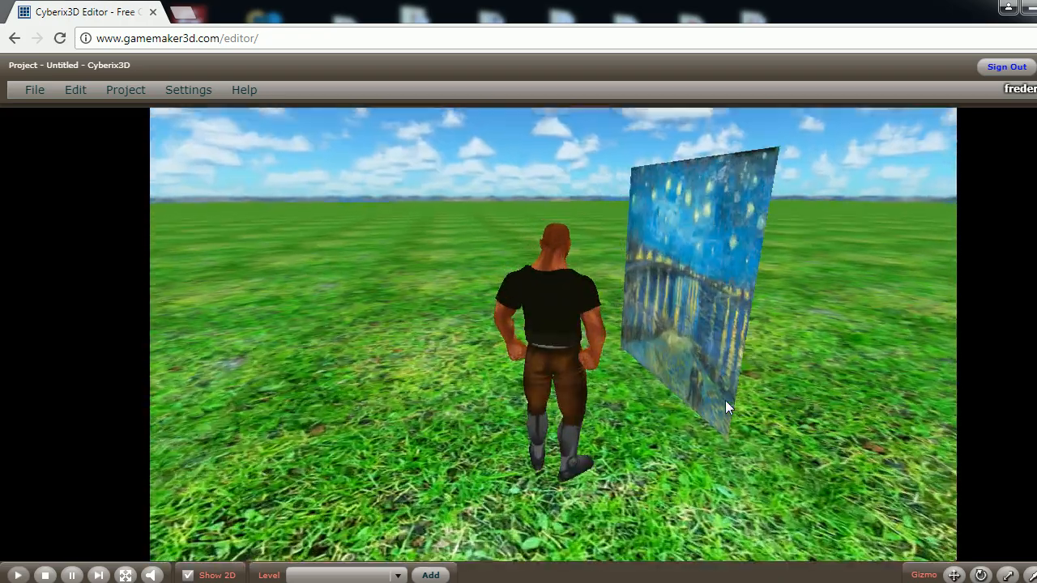
key("Down")
key("Up")
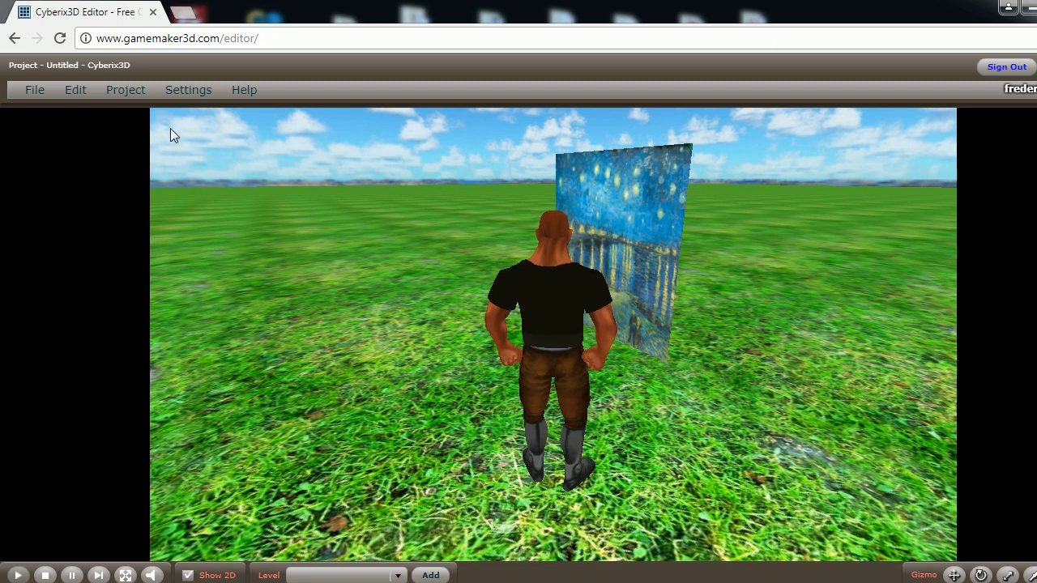
left_click(123, 90)
left_click(155, 132)
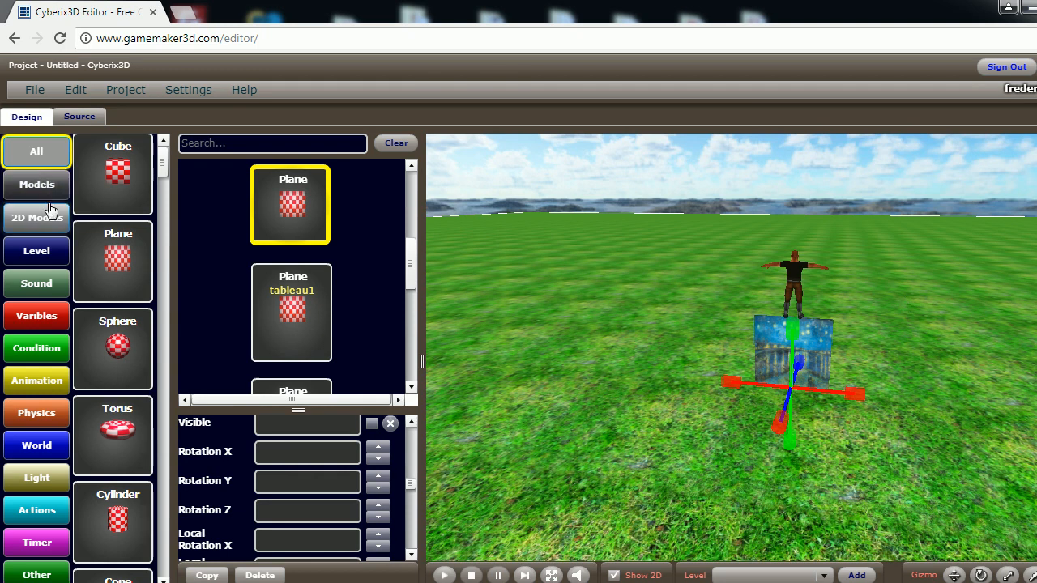
Step: Add a cube on the grass beside the painting and multi-copy it 5 times in a row extending away from the viewer
left_click(36, 185)
left_click_drag(117, 170, 608, 340)
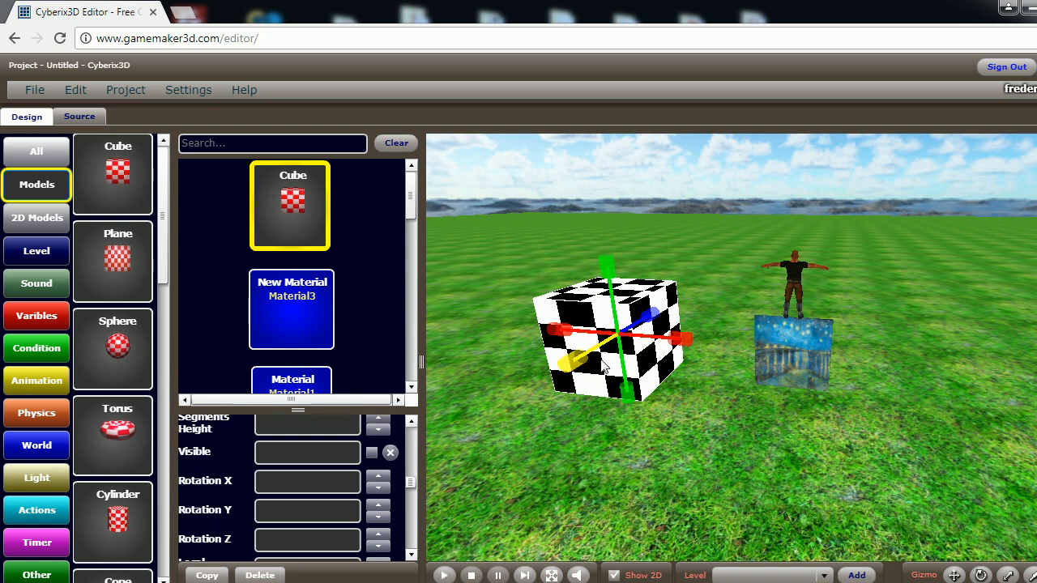
left_click(648, 314)
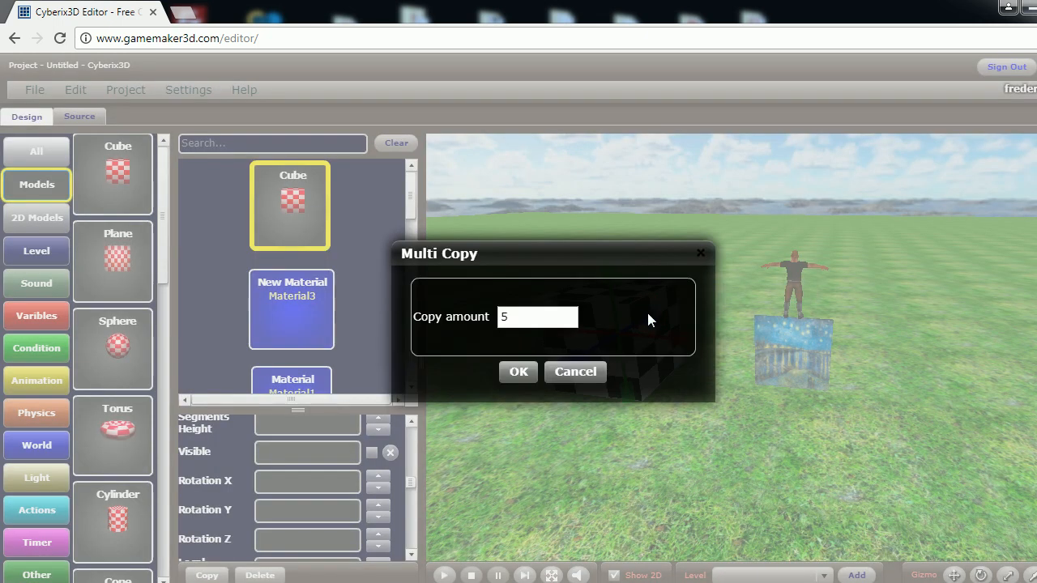
left_click(529, 367)
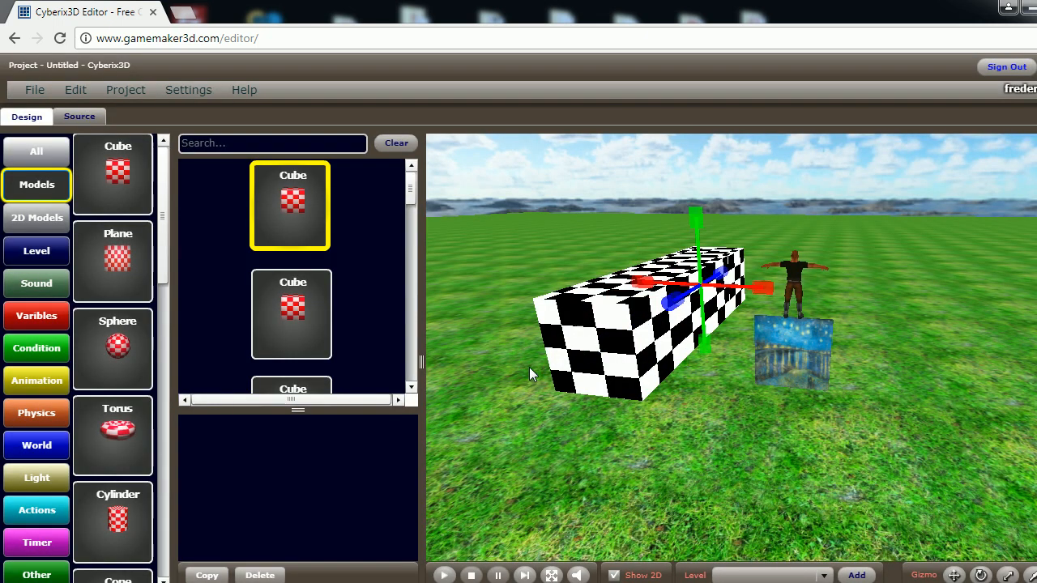